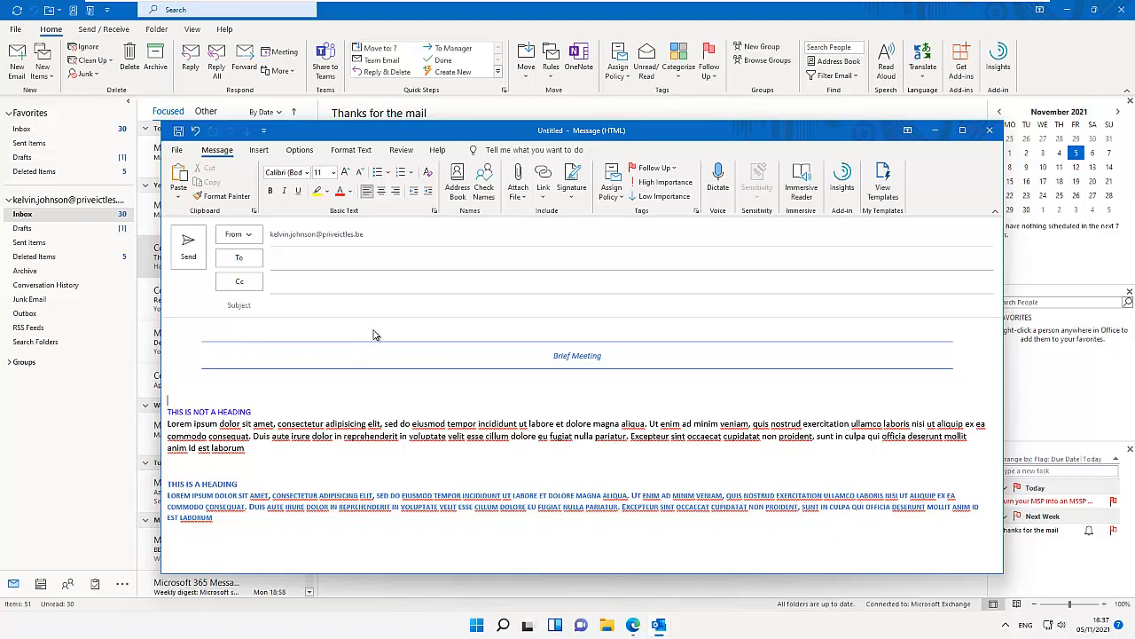
Review the themes and theme colour sets available for the message, moving the message window for a clearer view.
click(299, 151)
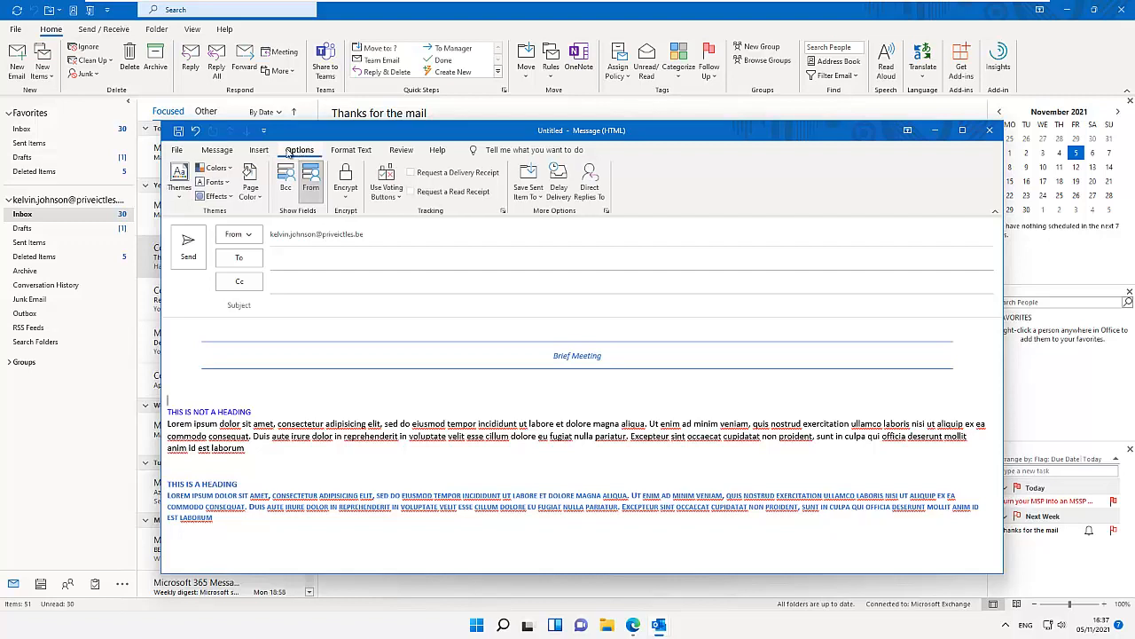
click(181, 200)
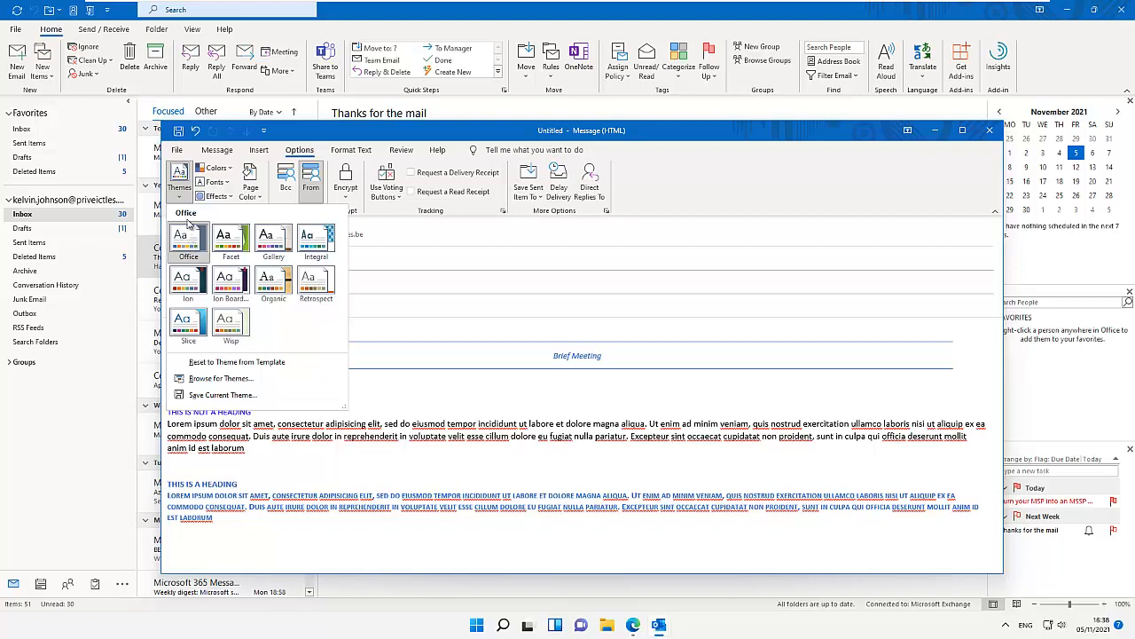
click(230, 170)
click(229, 169)
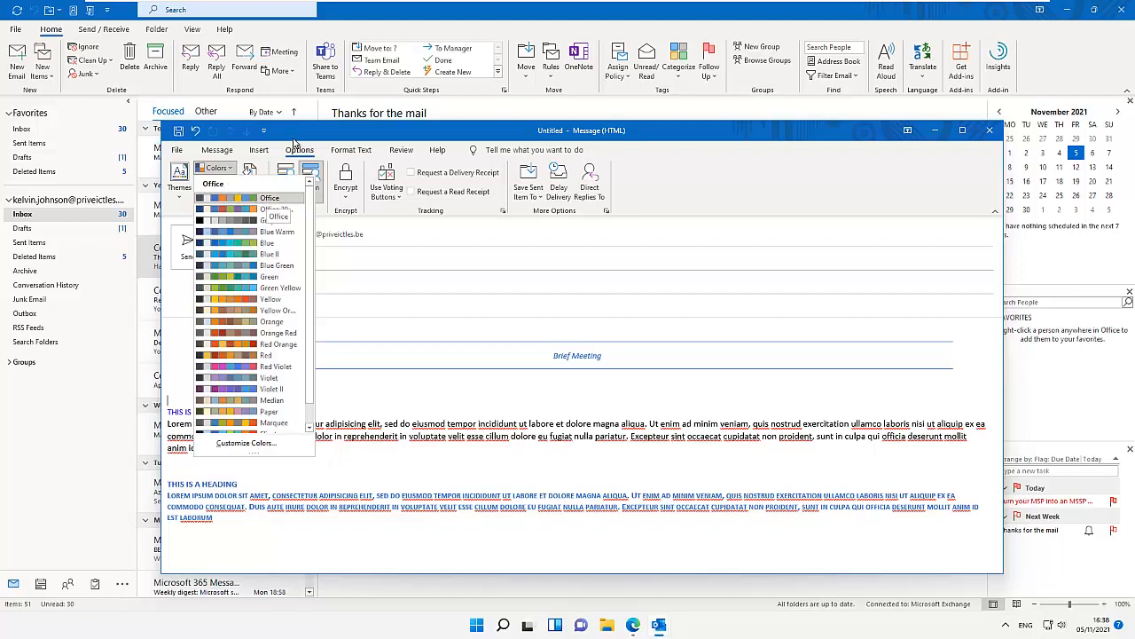
drag(321, 132, 436, 137)
scroll(211, 278, down, 10)
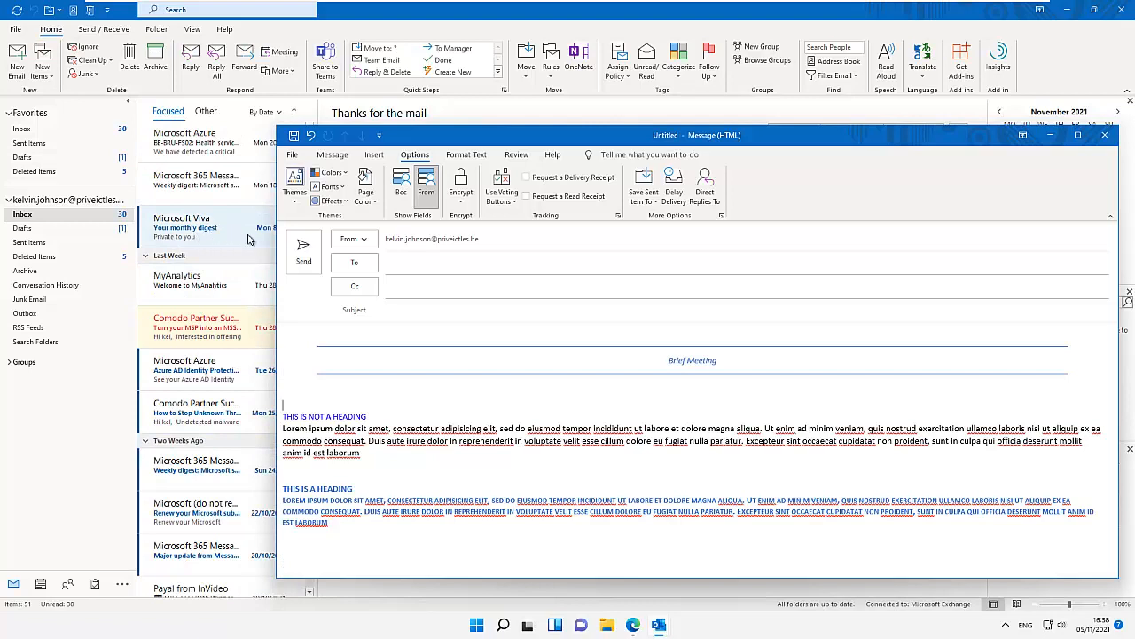
click(345, 175)
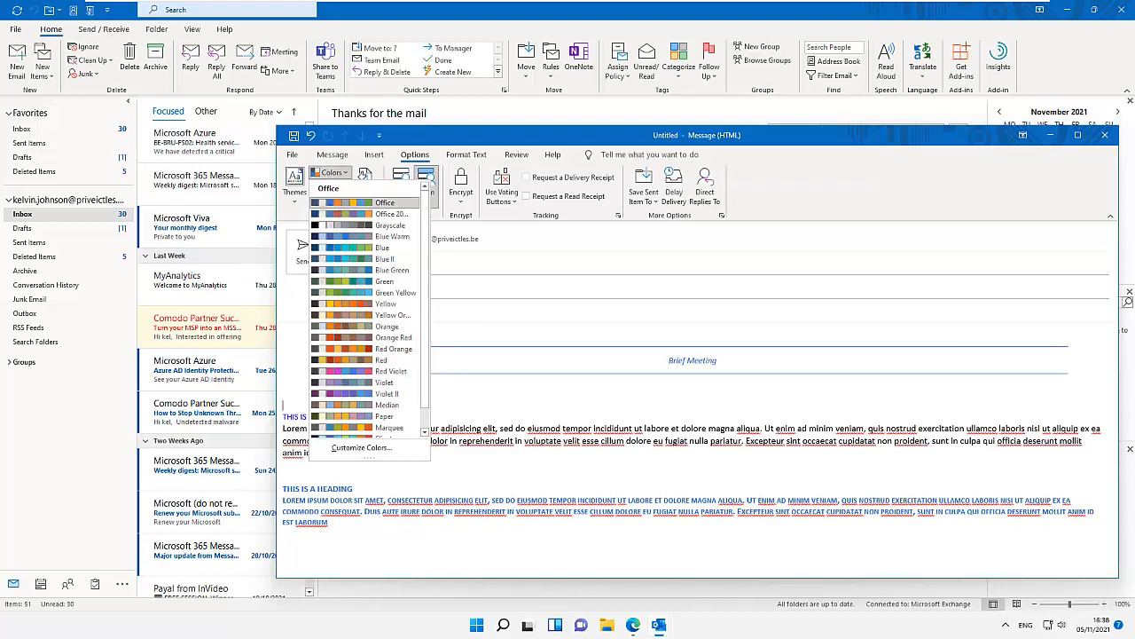
click(624, 142)
drag(624, 142, 558, 126)
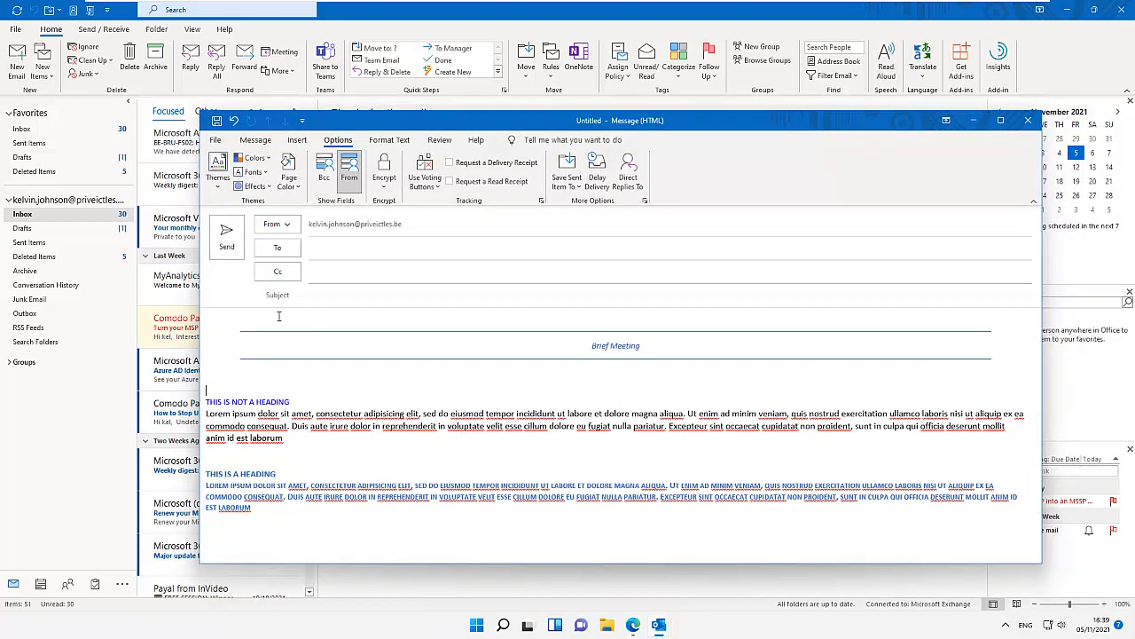
click(269, 159)
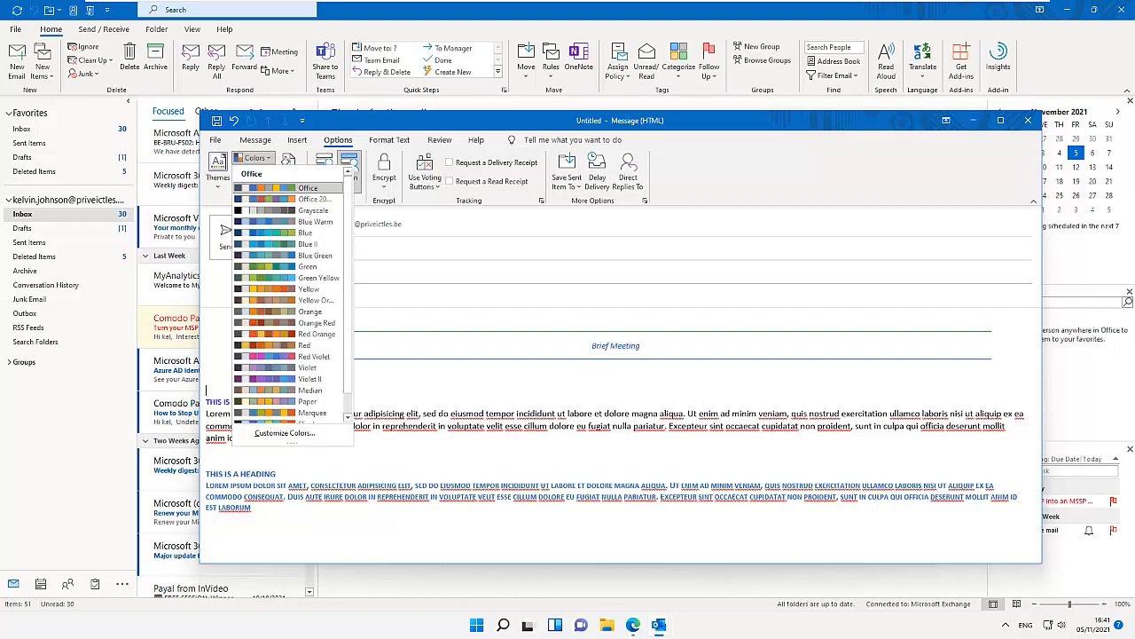
Examine the text styles gallery, including Intense Quote, against the text of the message.
click(390, 140)
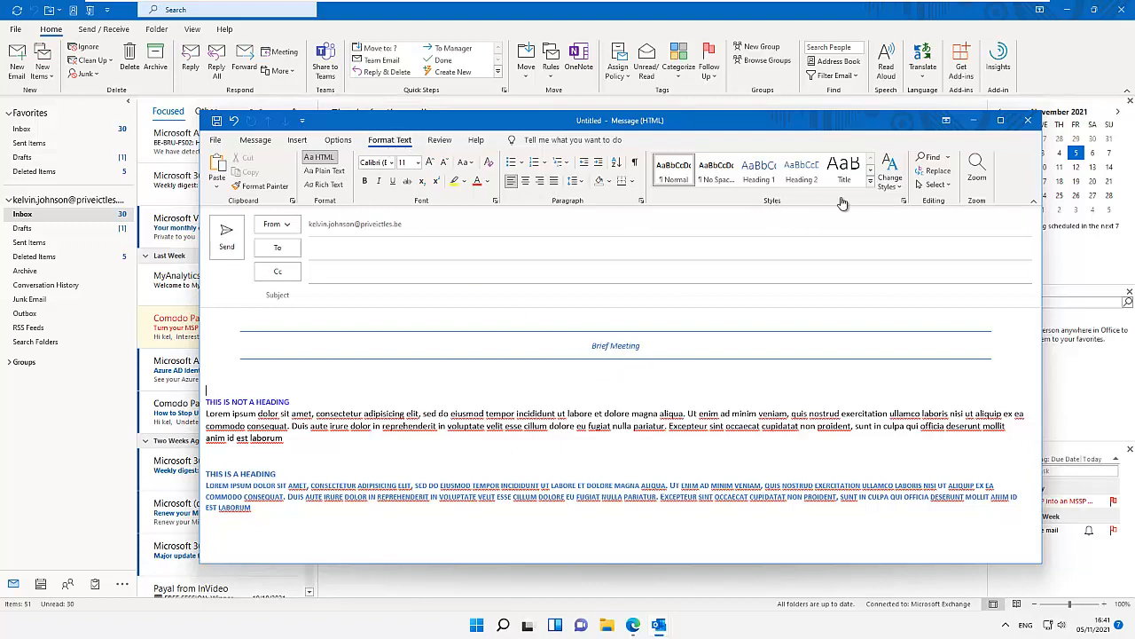
click(870, 180)
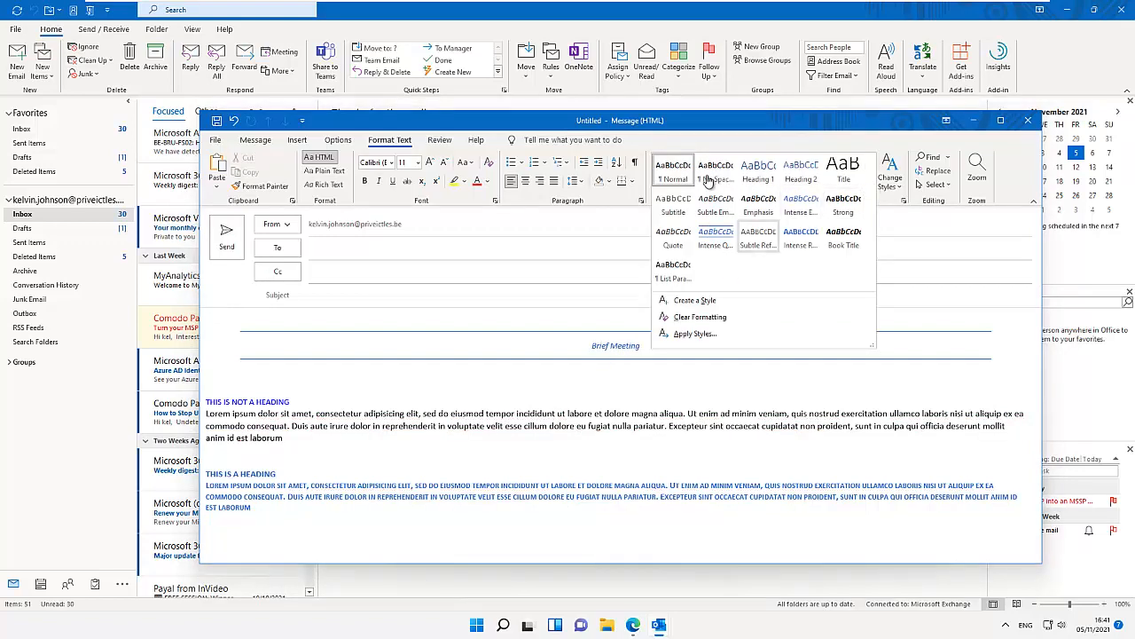
click(710, 239)
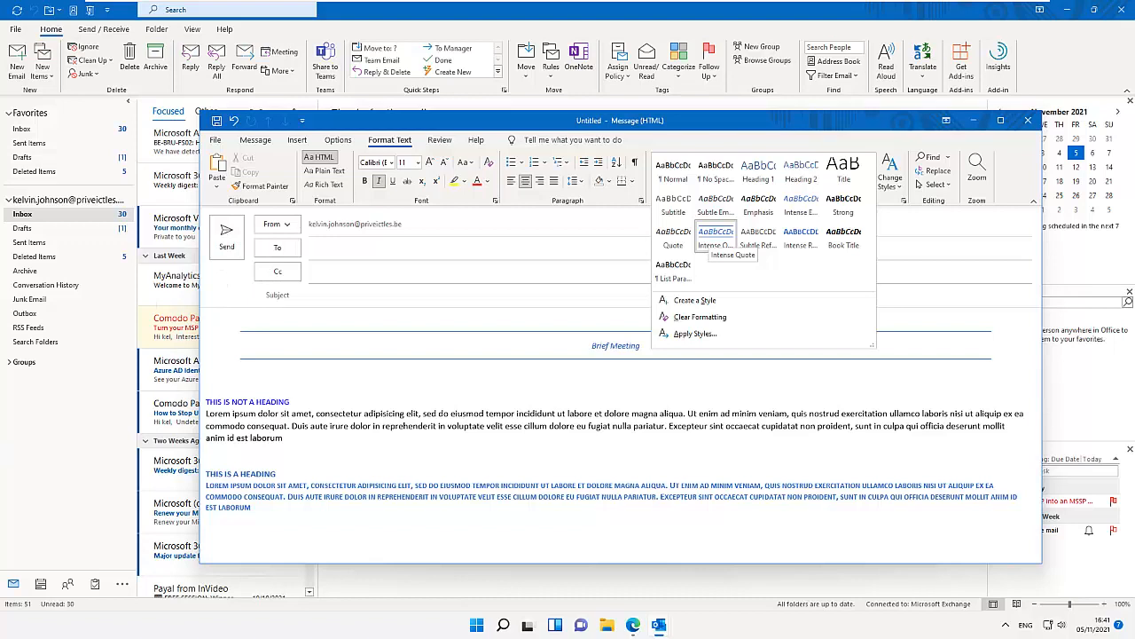
click(716, 235)
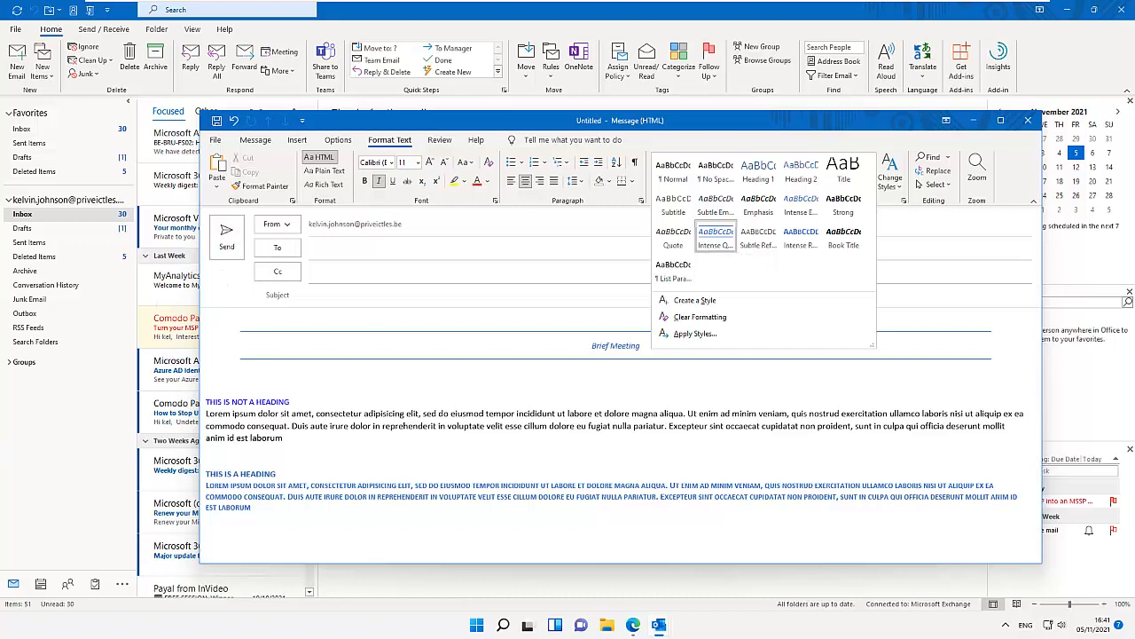
right_click(404, 413)
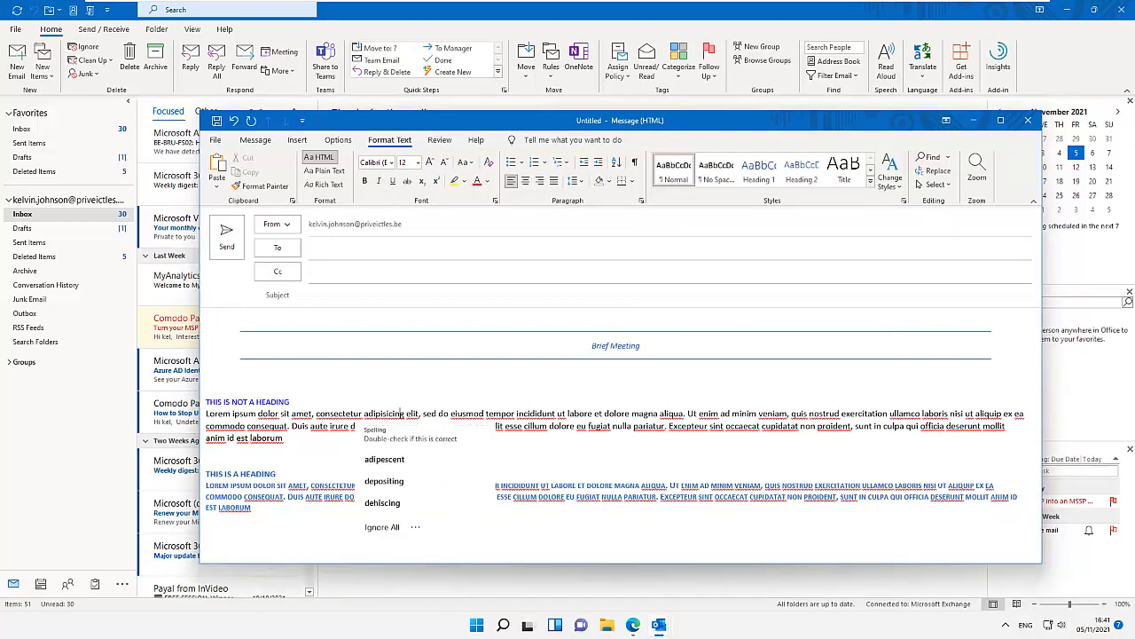
Place the cursor in the "THIS IS NOT A HEADING" line and compare the available themes on the message.
click(230, 402)
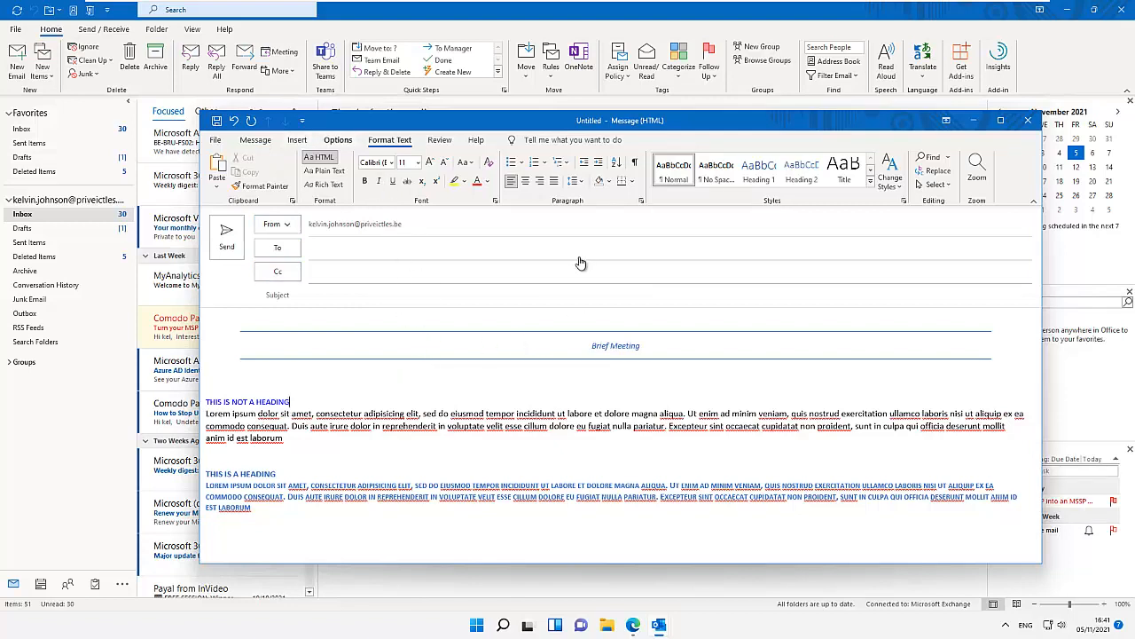
click(338, 140)
click(217, 170)
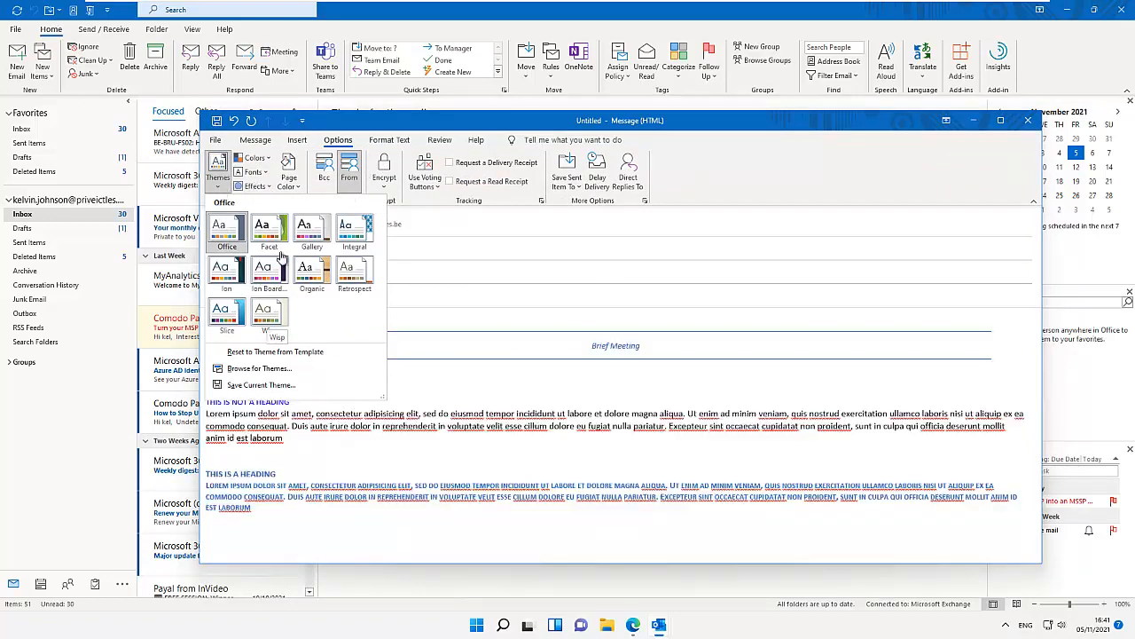
click(228, 249)
click(217, 170)
click(728, 221)
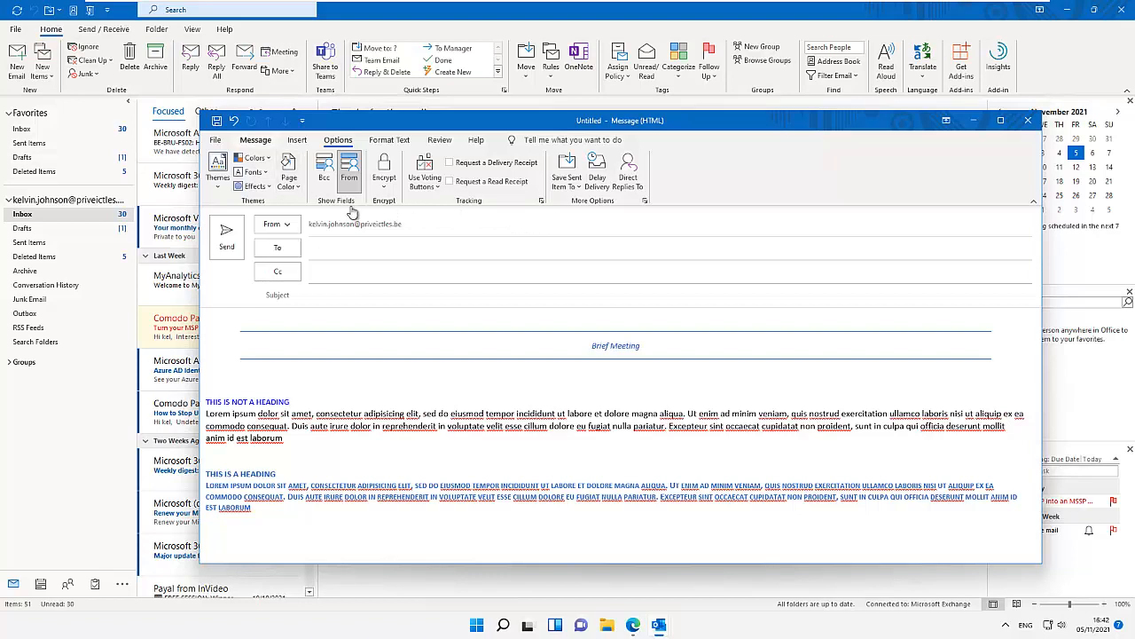
Select the "THIS IS NOT A HEADING" line and inspect its custom font colour values without changing them.
click(255, 140)
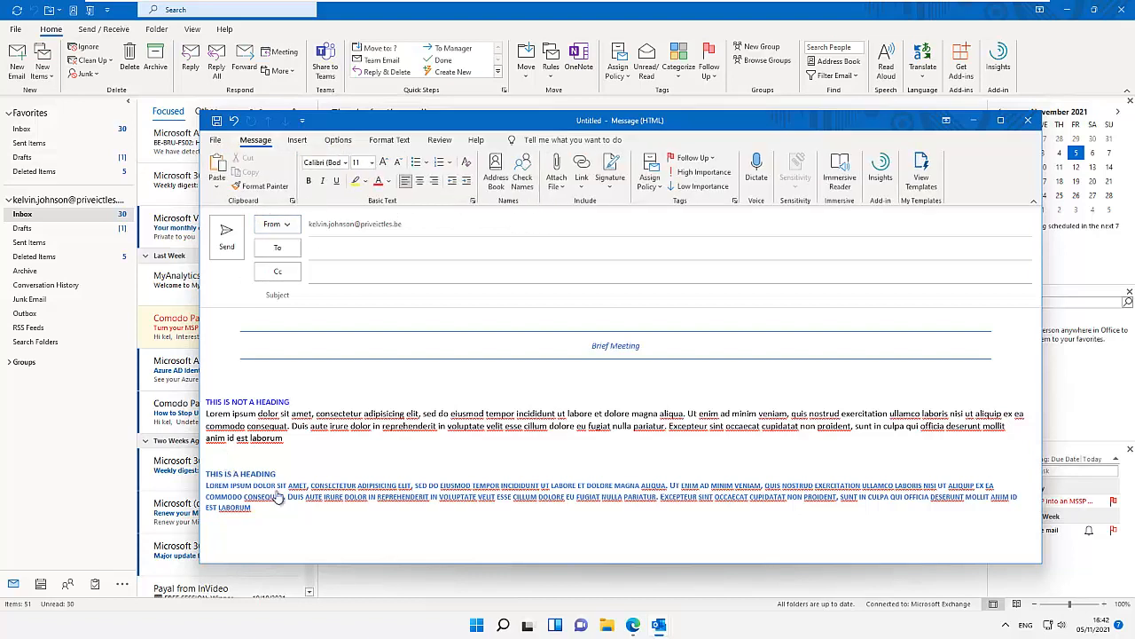
key(ctrl+shift+Left)
key(ctrl+shift+Left)
key(ctrl+shift+Left)
key(ctrl+shift+Left)
key(ctrl+shift+Left)
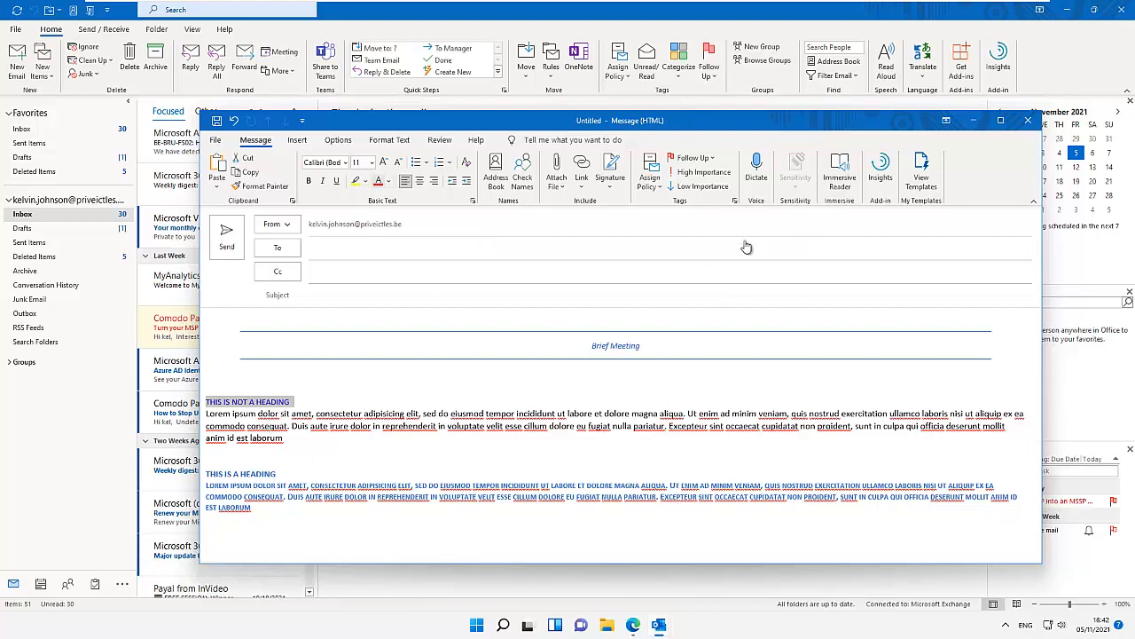
click(388, 181)
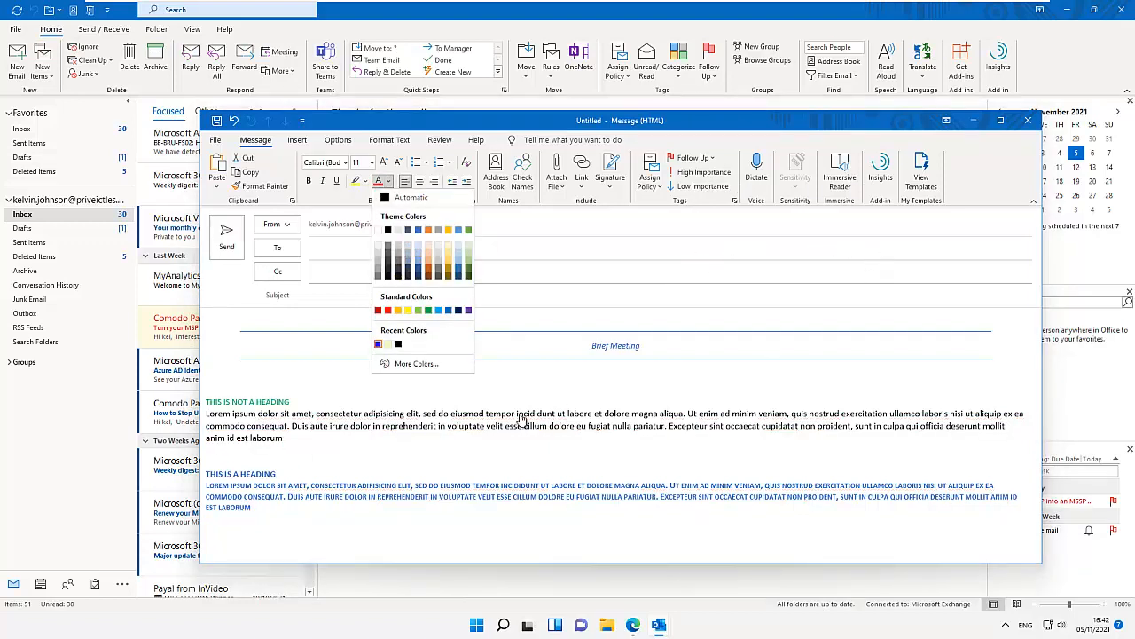
click(415, 364)
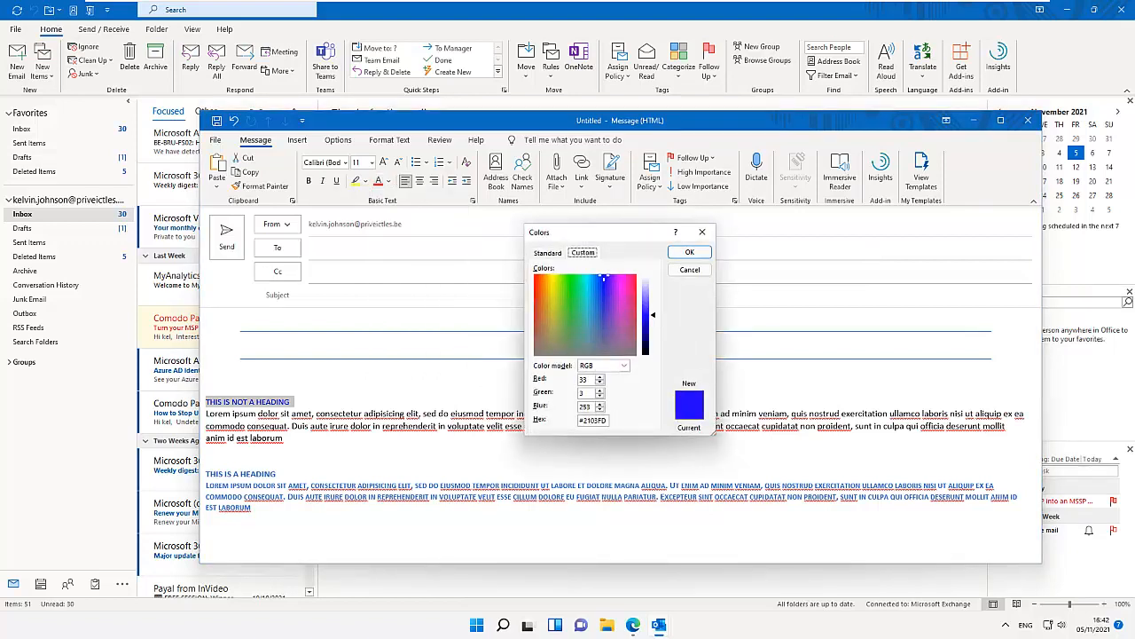
click(701, 231)
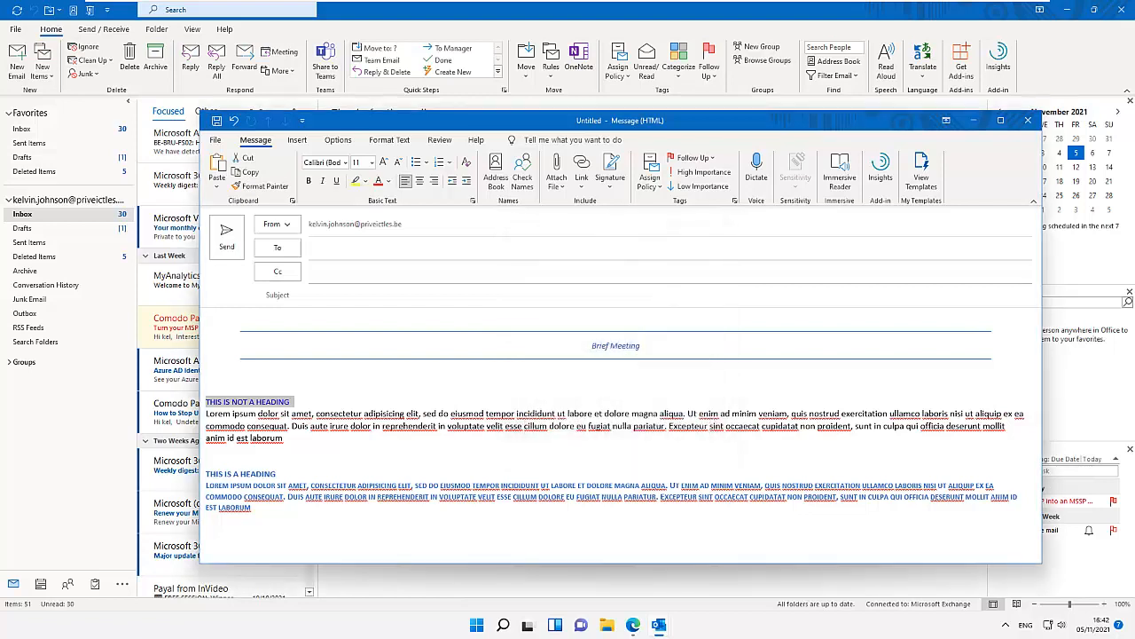
Set the font size of the "THIS IS NOT A HEADING" line to 12.
key(ctrl+shift+period)
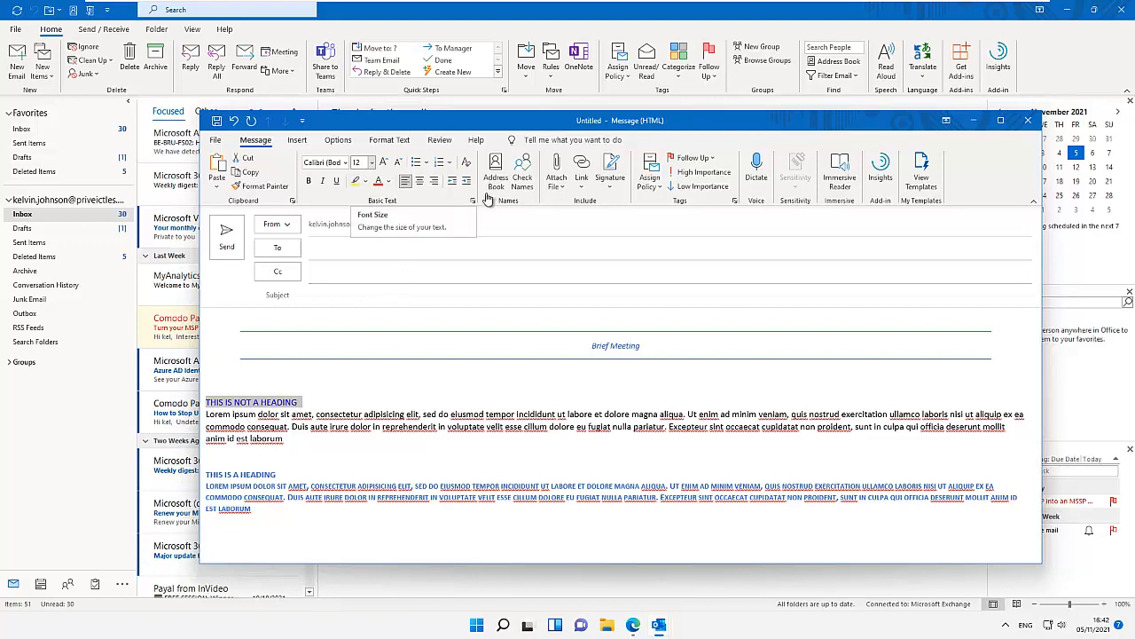
click(257, 186)
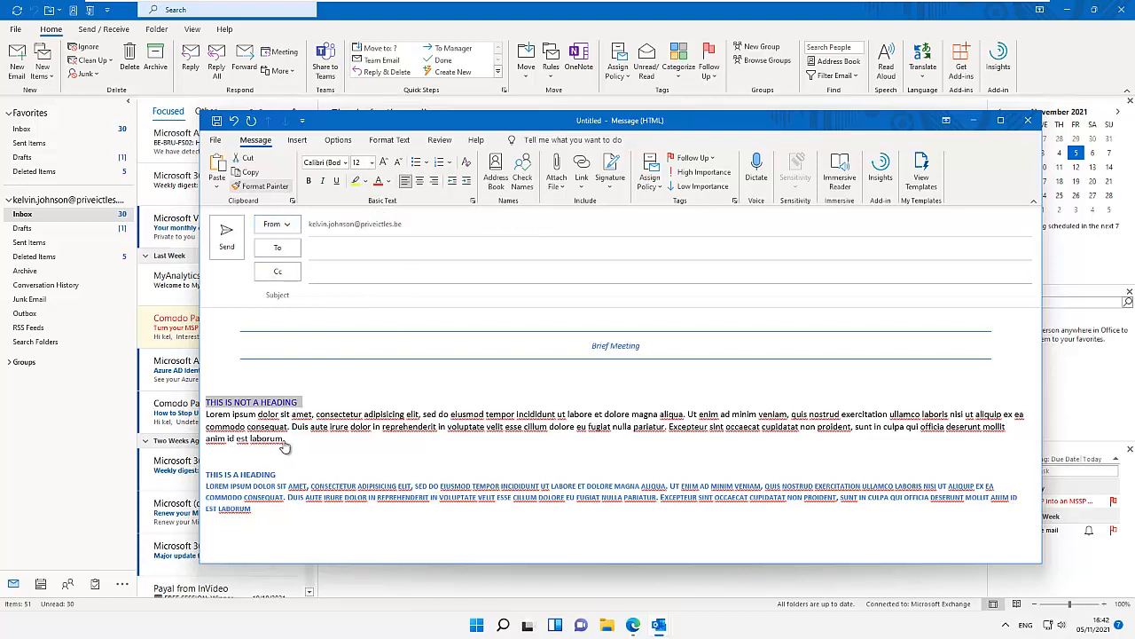
scroll(469, 190, down, 2)
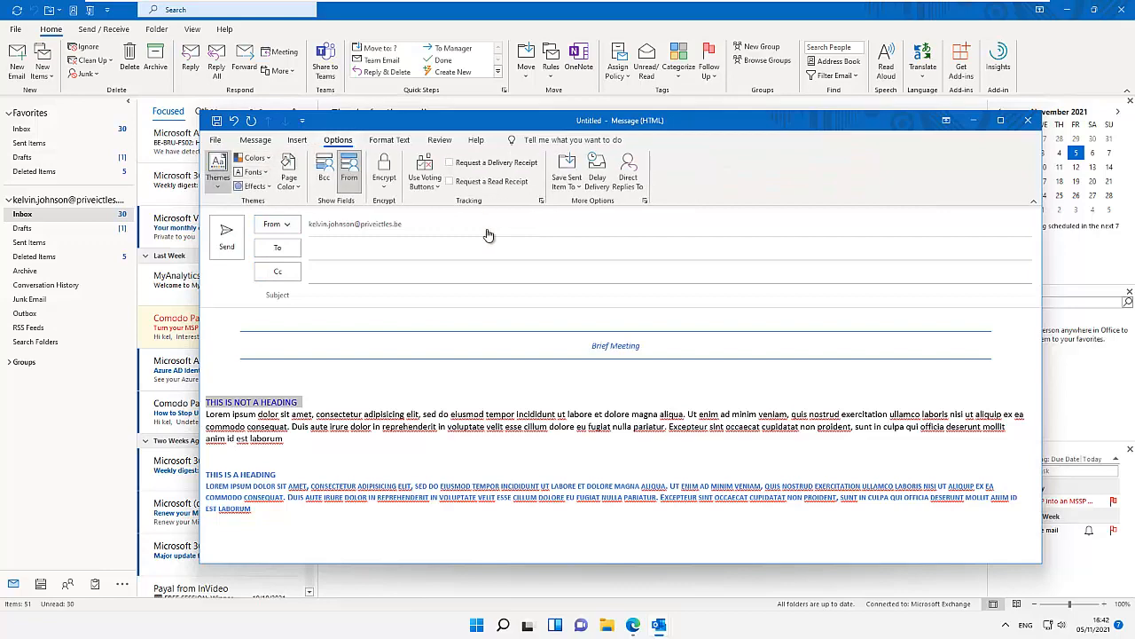
Widen the themes gallery and preview themes such as Retrospect on the message text.
click(218, 168)
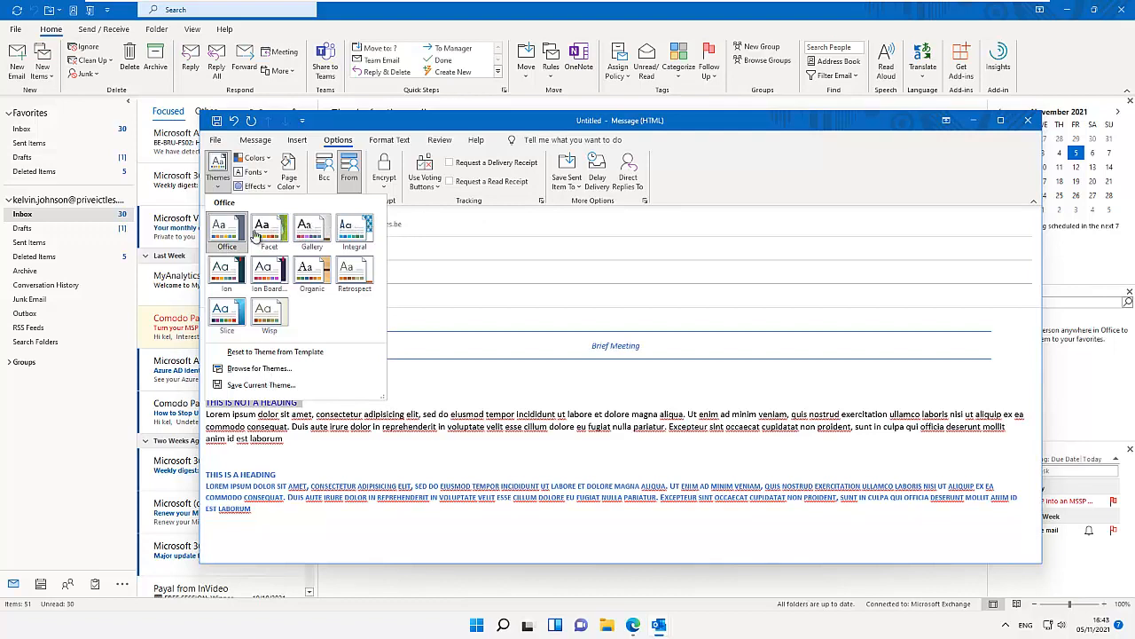
click(400, 235)
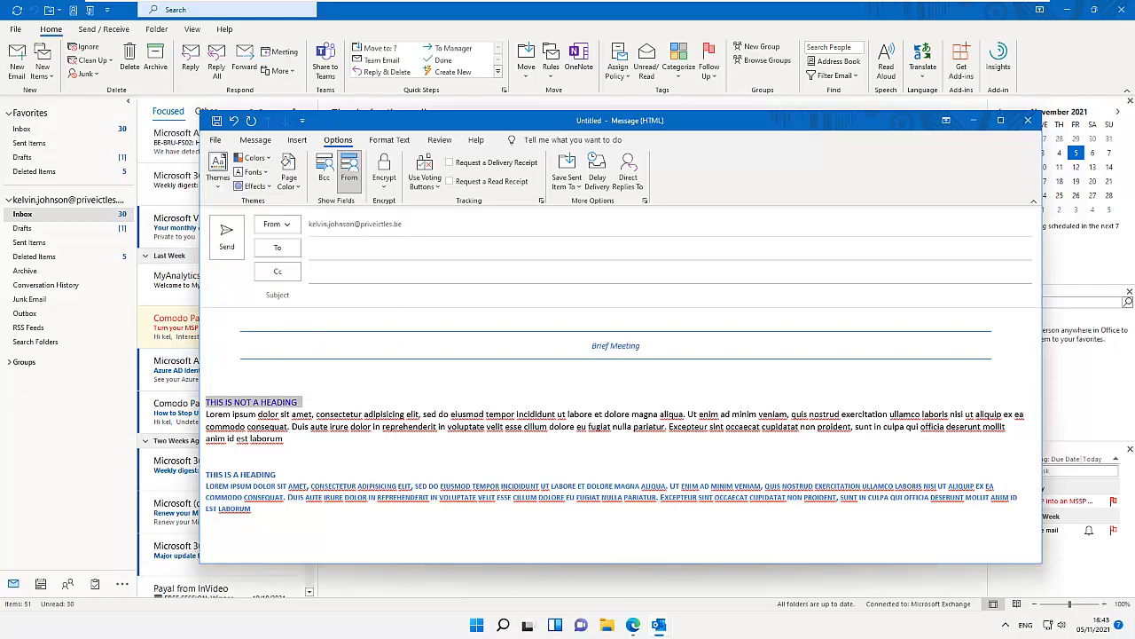
click(217, 170)
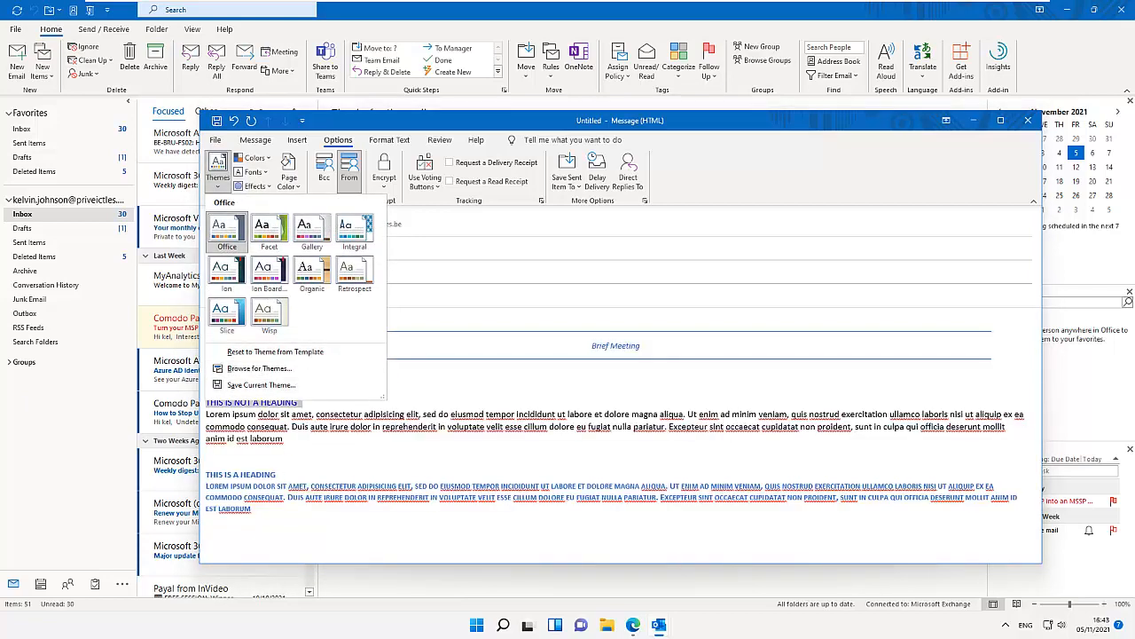
drag(383, 396, 747, 223)
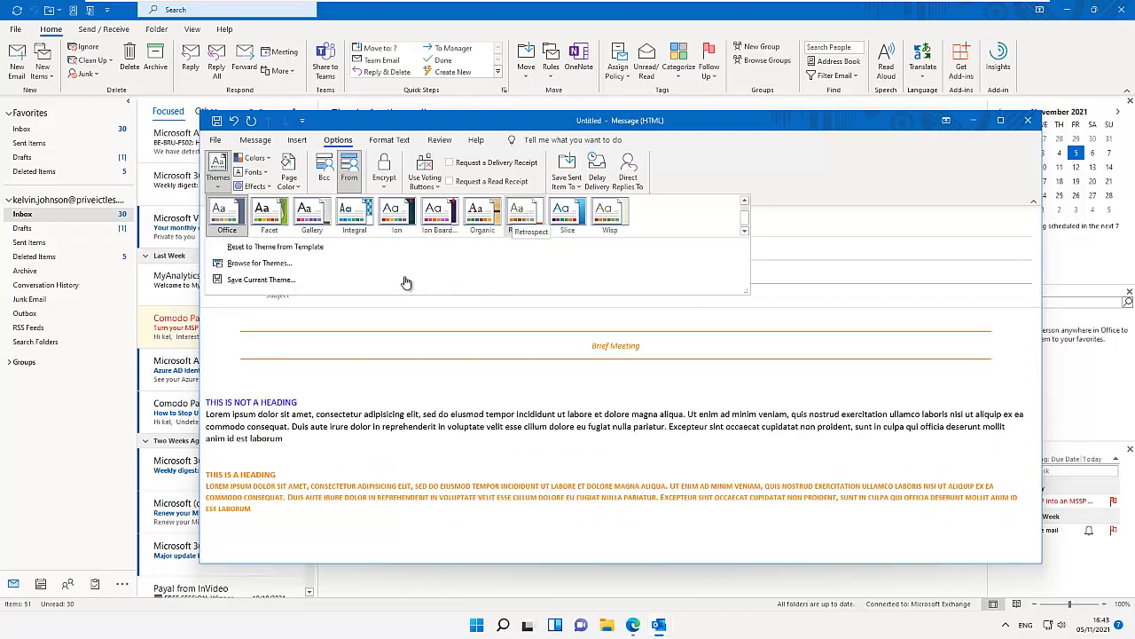
click(438, 213)
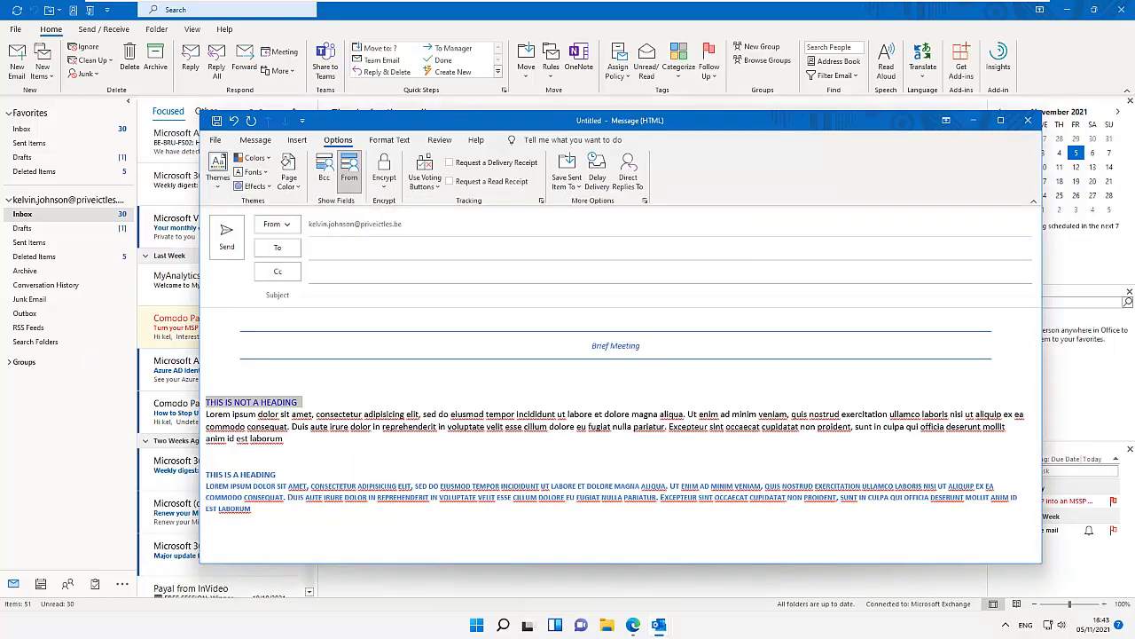
Preview text styles such as Intense Quote on the paragraph under "THIS IS A HEADING", and close the styles gallery.
click(390, 139)
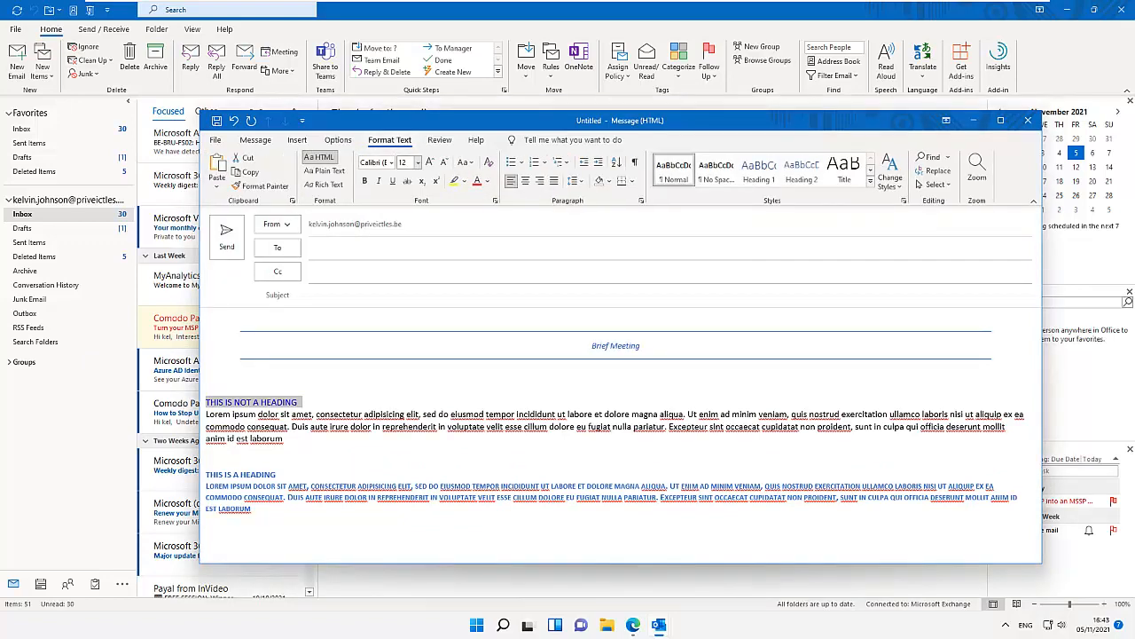
click(511, 497)
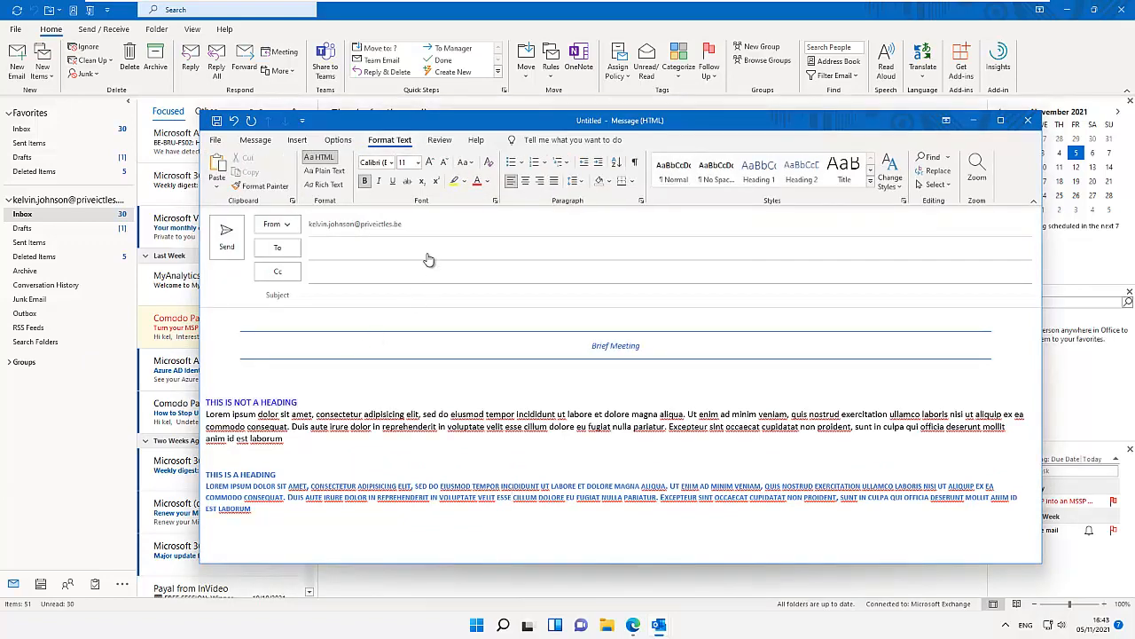
click(871, 181)
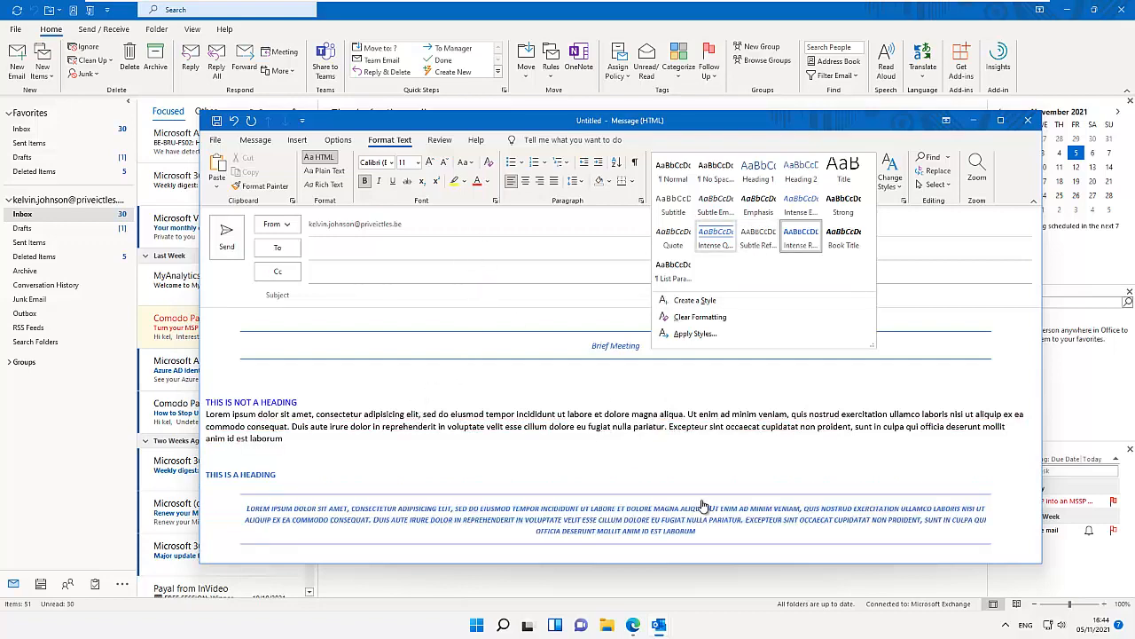
click(661, 627)
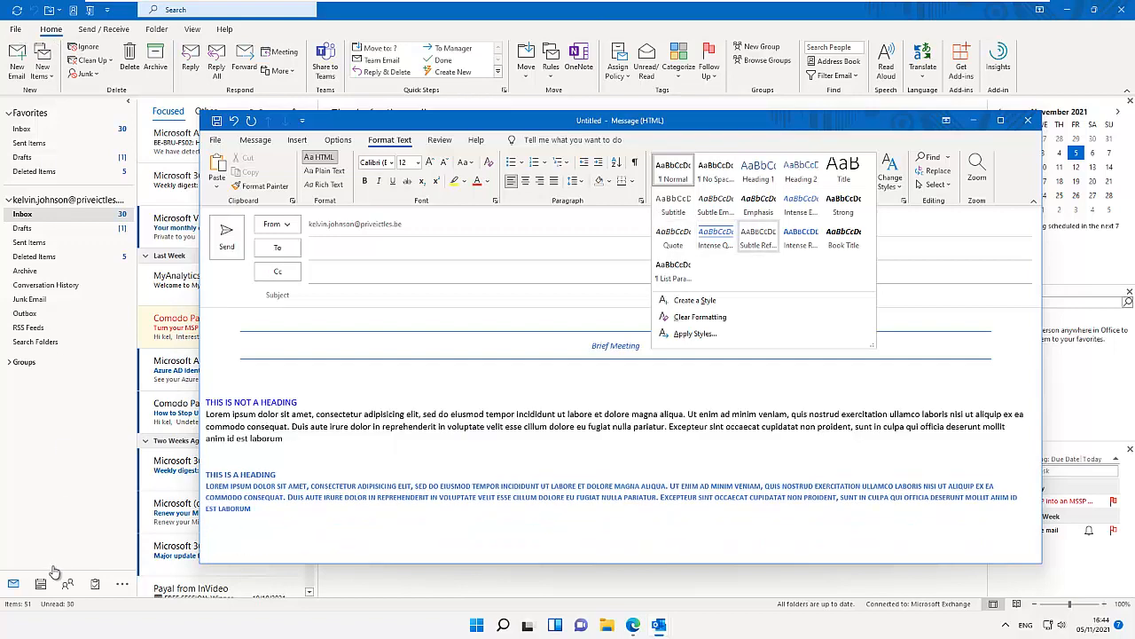
click(572, 279)
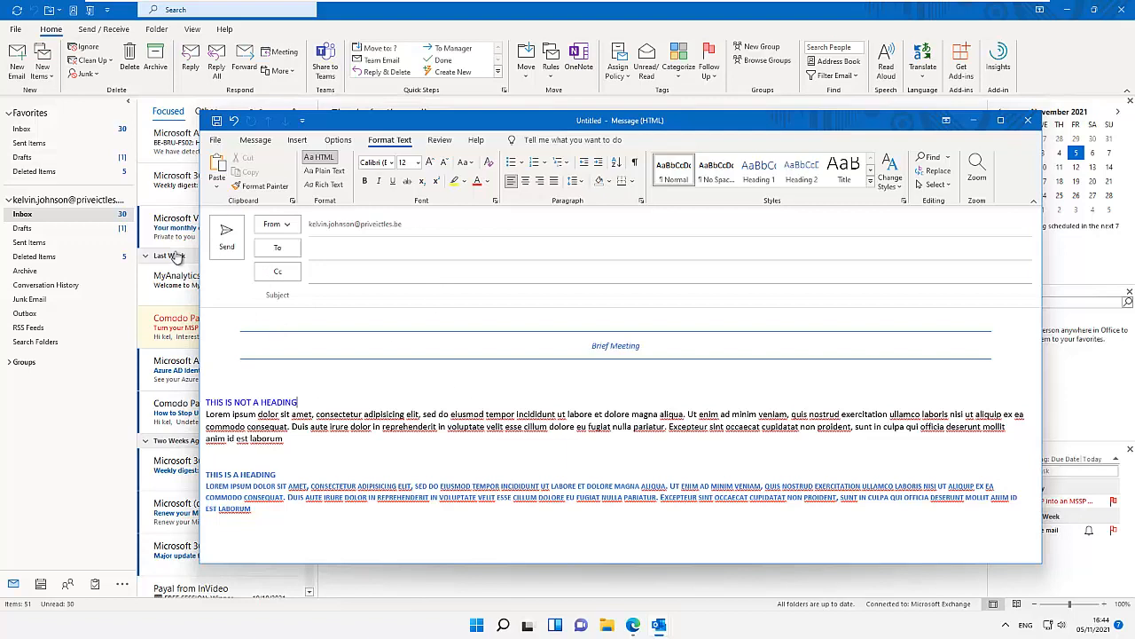
Select the whole "THIS IS NOT A HEADING" line in the message body.
drag(301, 403, 206, 403)
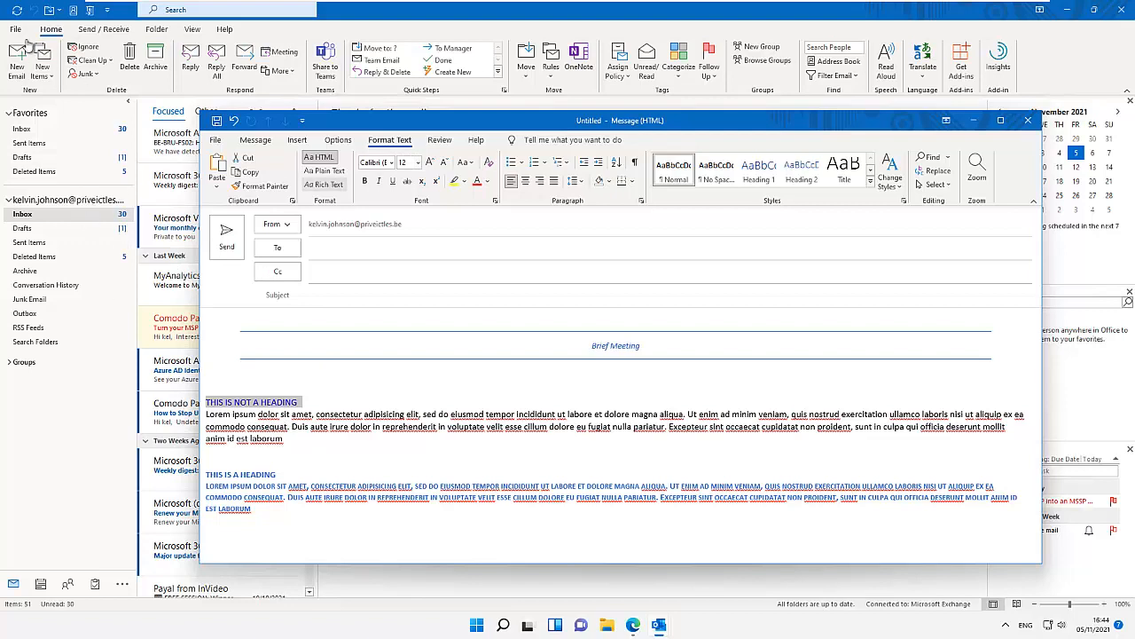
key(ctrl+u)
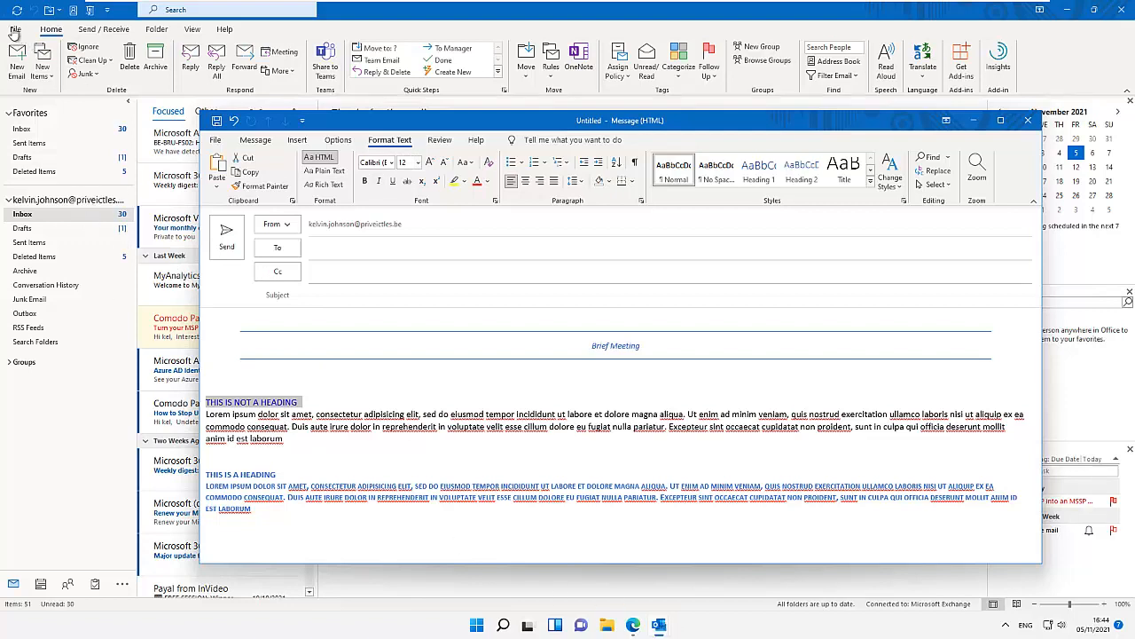
Change the font colour of the "THIS IS NOT A HEADING" line to the orange theme colour.
click(487, 181)
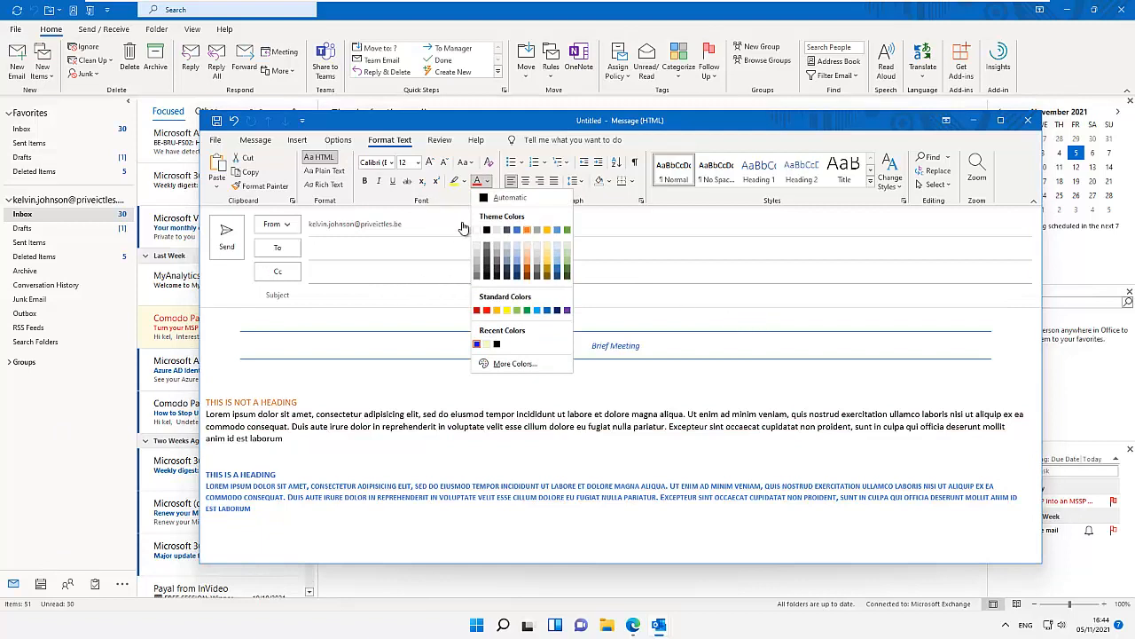
click(527, 230)
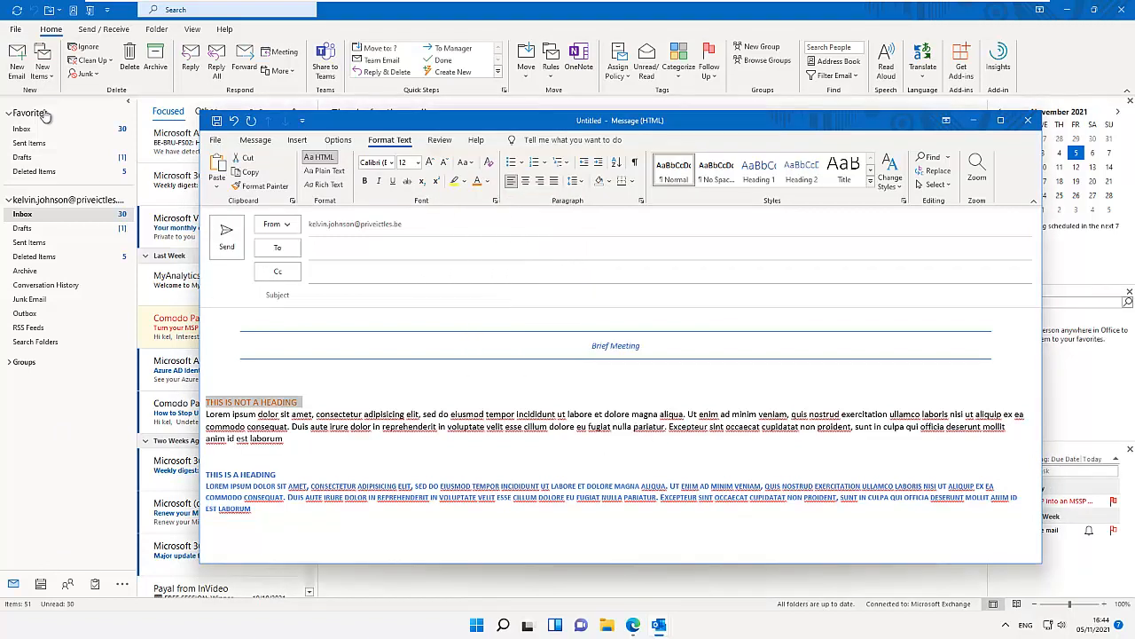
Select the paragraph under "THIS IS NOT A HEADING" and view the available font colours without choosing one.
click(302, 438)
key(shift+Up)
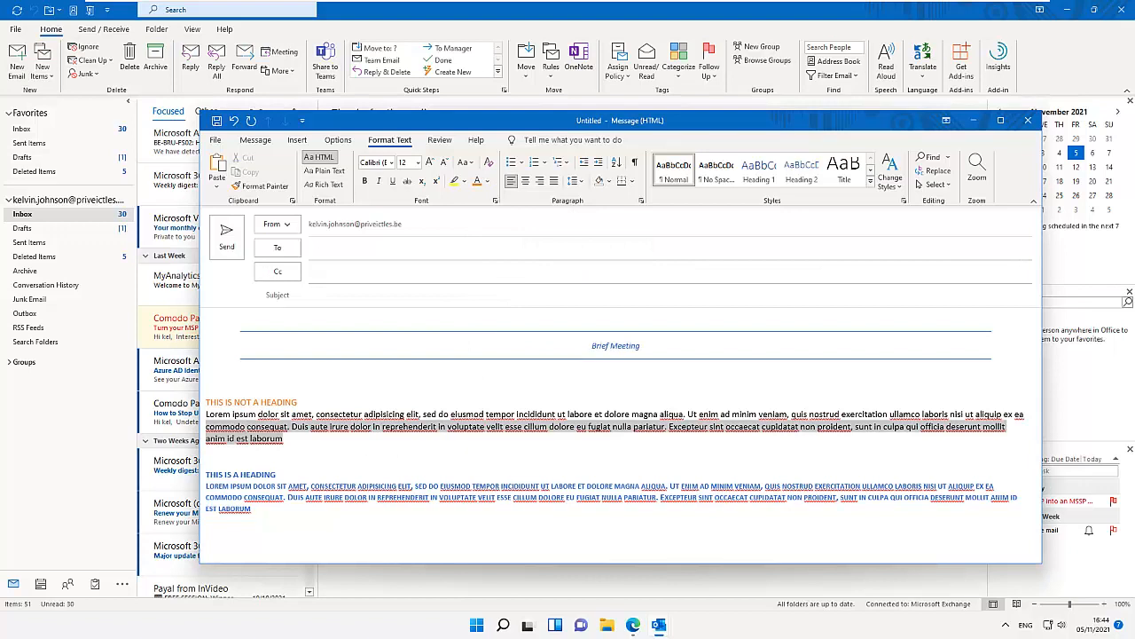
key(shift+Up)
key(shift+Home)
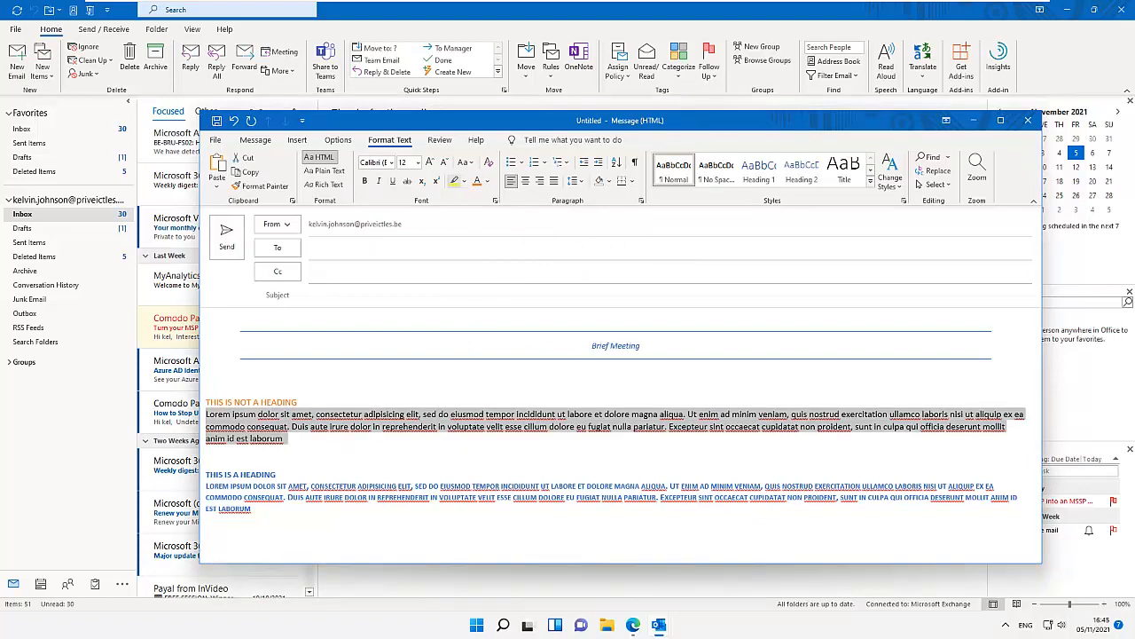
click(488, 181)
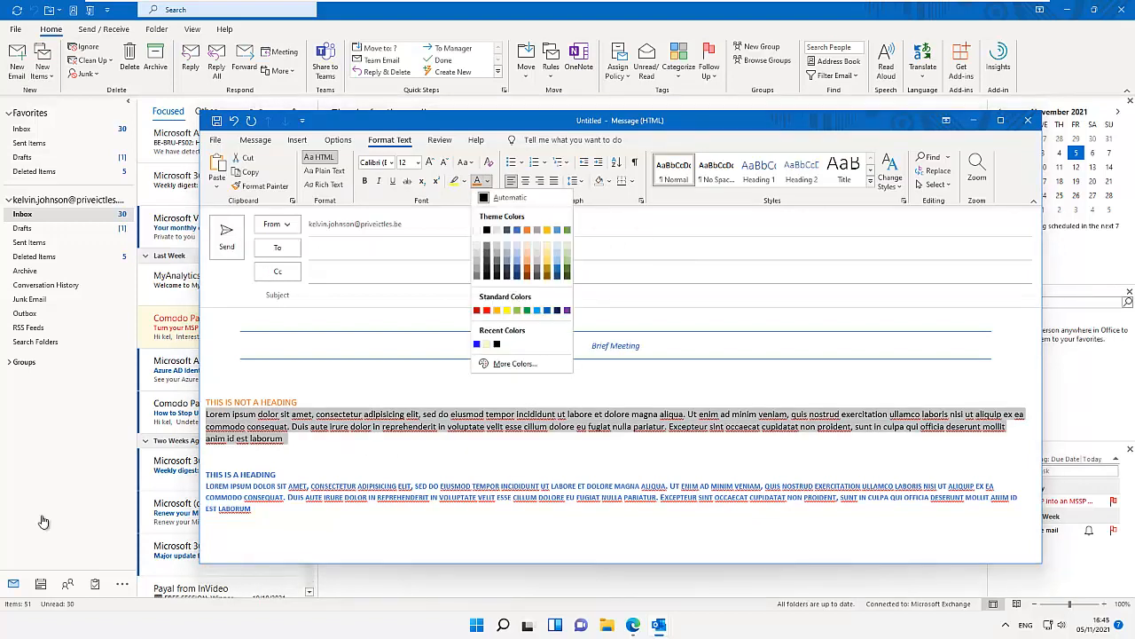
key(Escape)
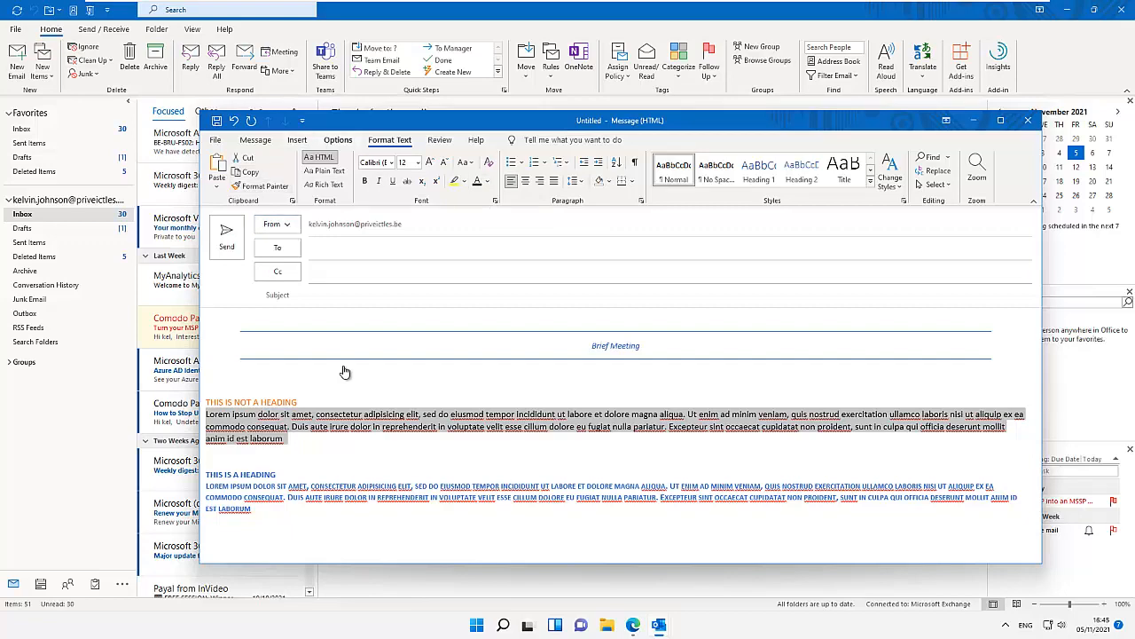
Show the available message themes and enlarge the gallery so they fit in fewer rows.
key(alt+p)
click(217, 171)
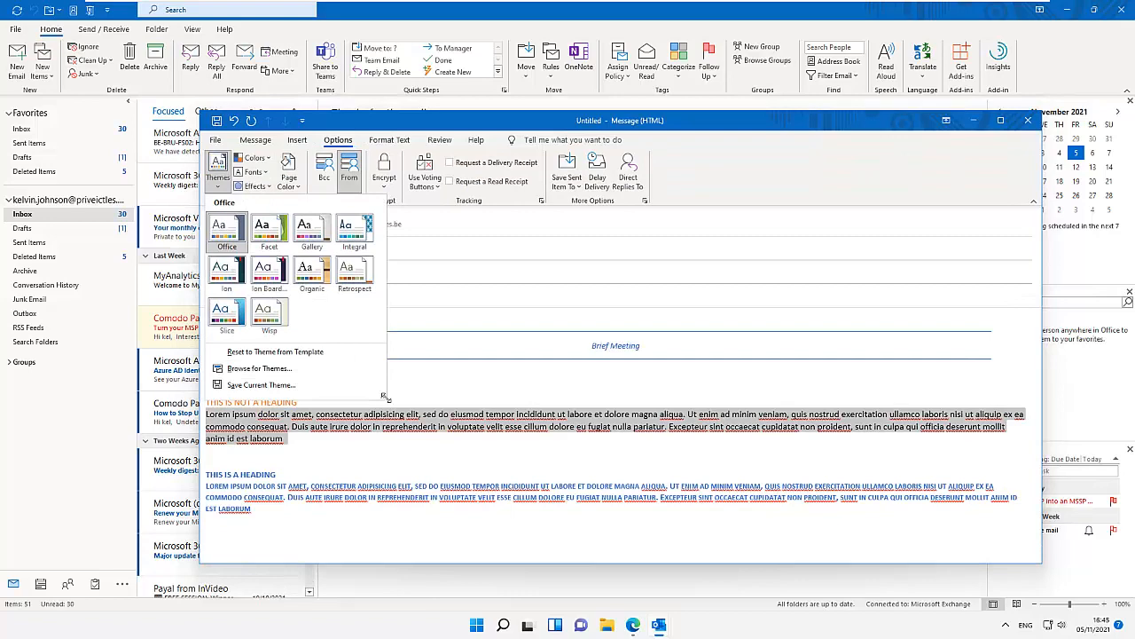
drag(384, 396, 817, 291)
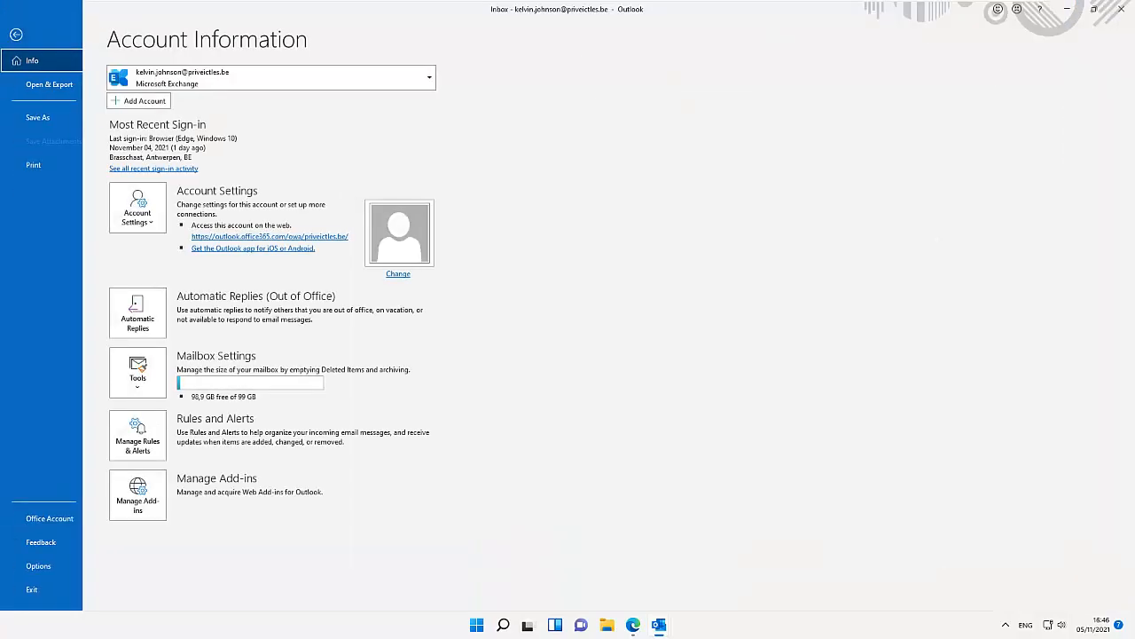
Open the theme choices for new HTML messages from the Mail options' stationery and fonts settings.
click(38, 566)
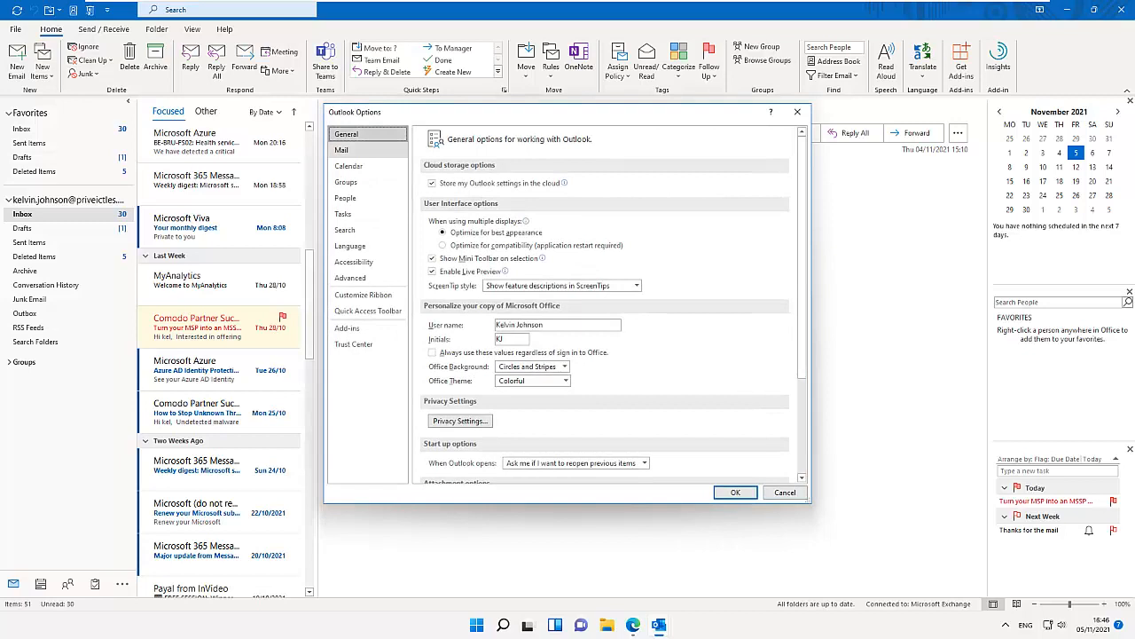
click(342, 150)
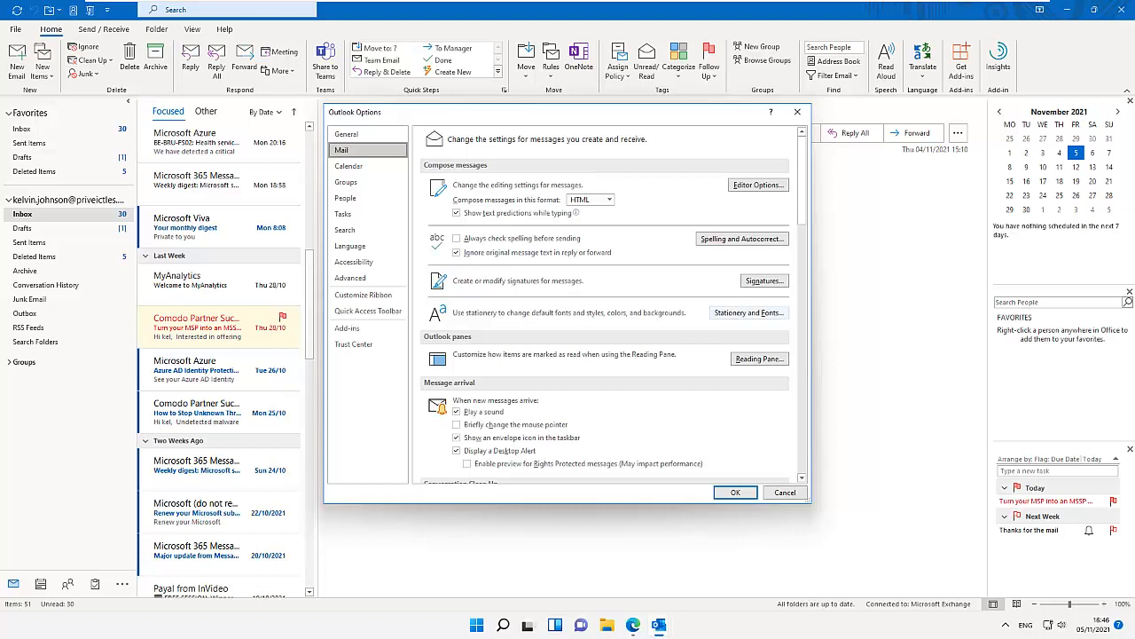
click(749, 313)
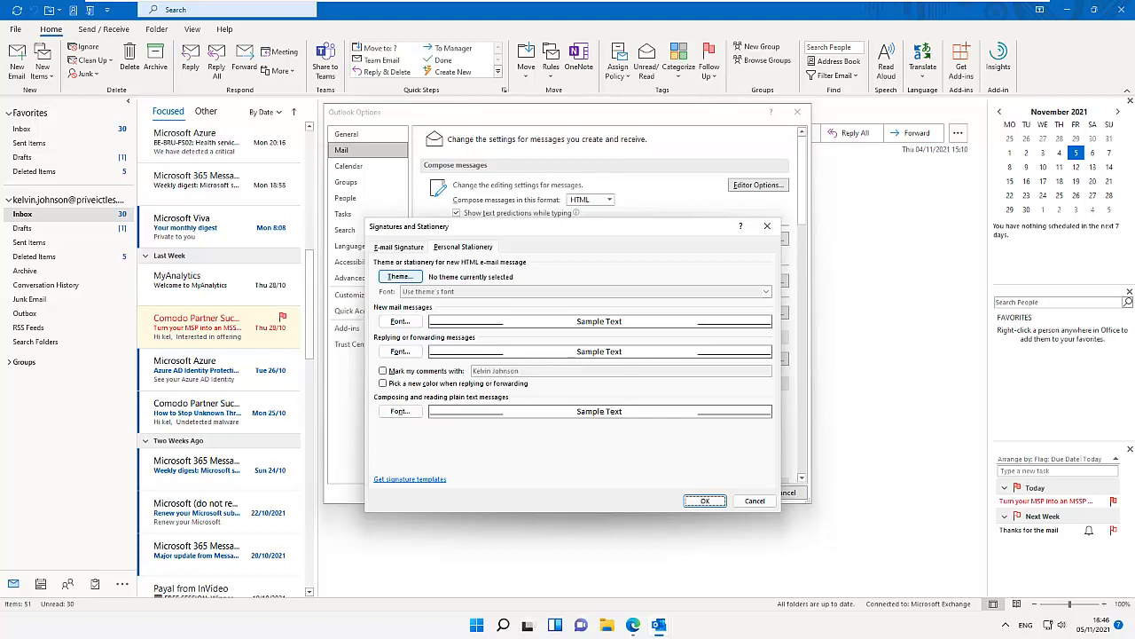
click(388, 277)
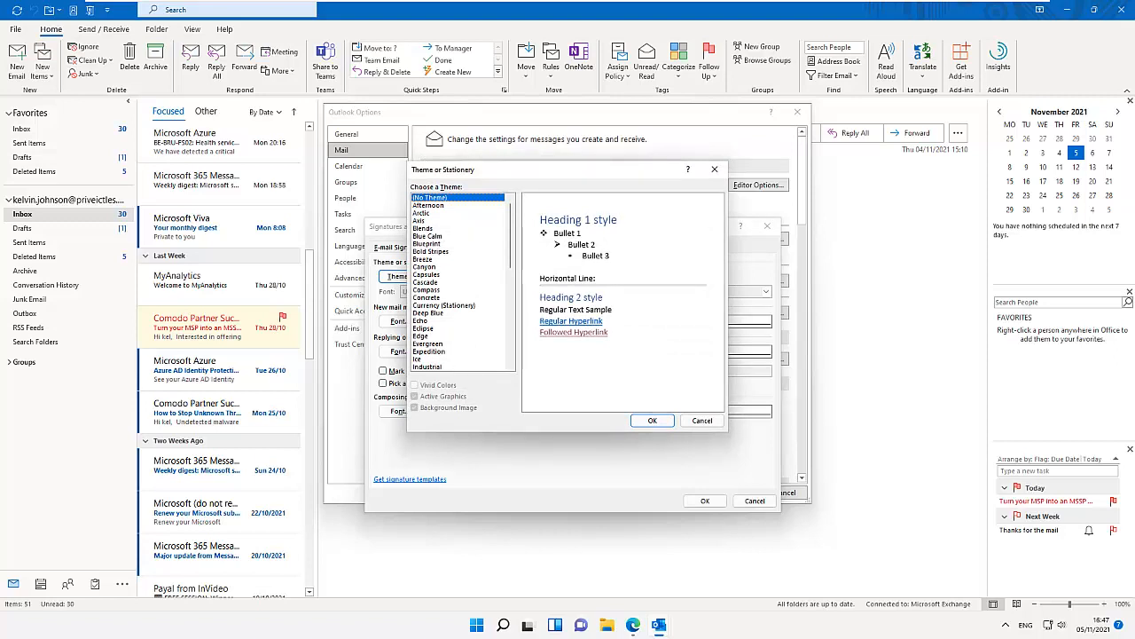
Compare the Bold Stripes, Blueprint and Blue Calm themes, and select Blends.
click(424, 228)
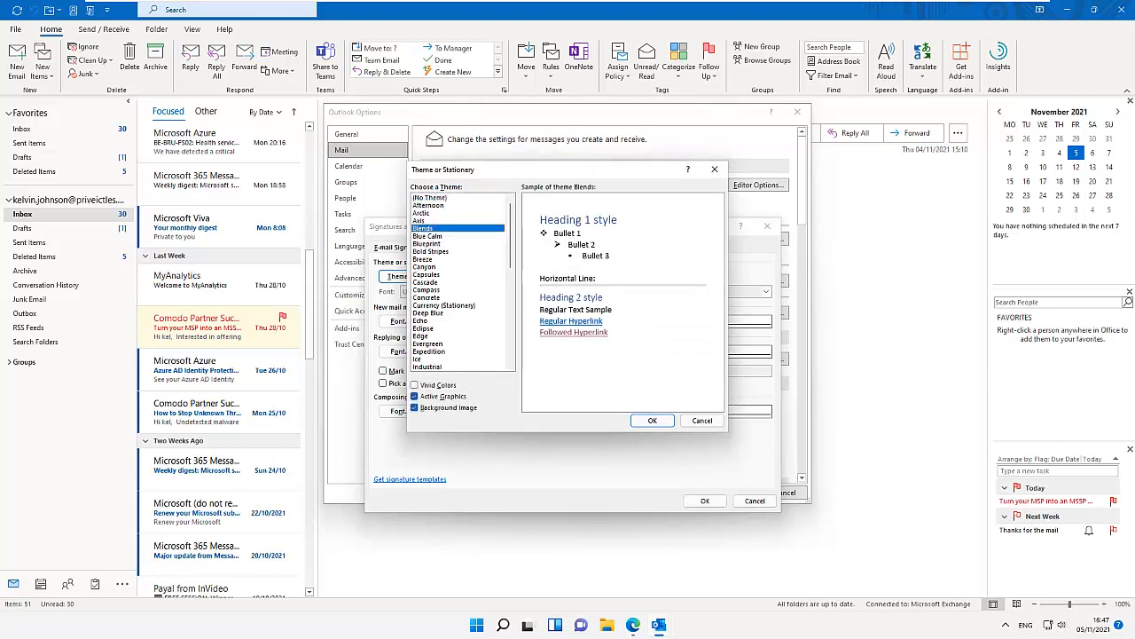
click(431, 252)
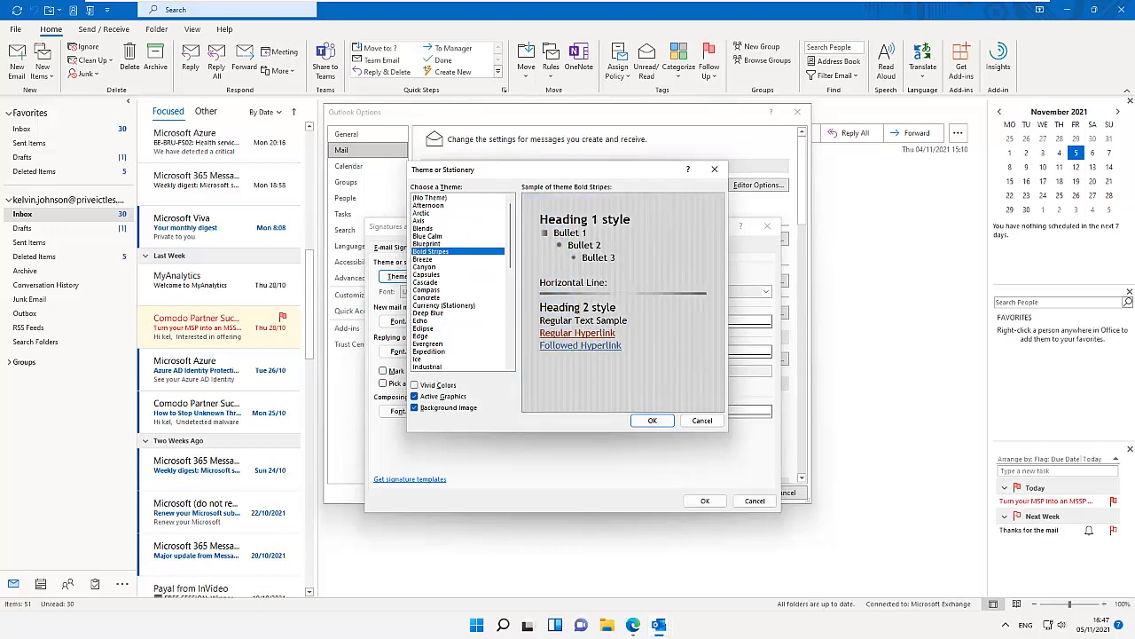
click(428, 244)
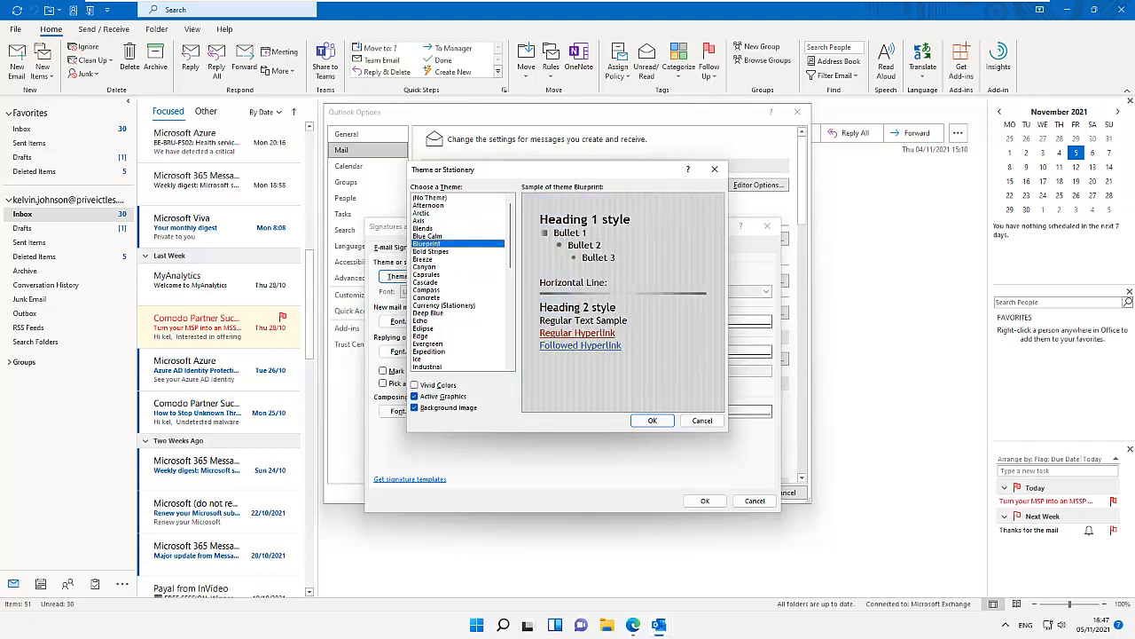
click(428, 236)
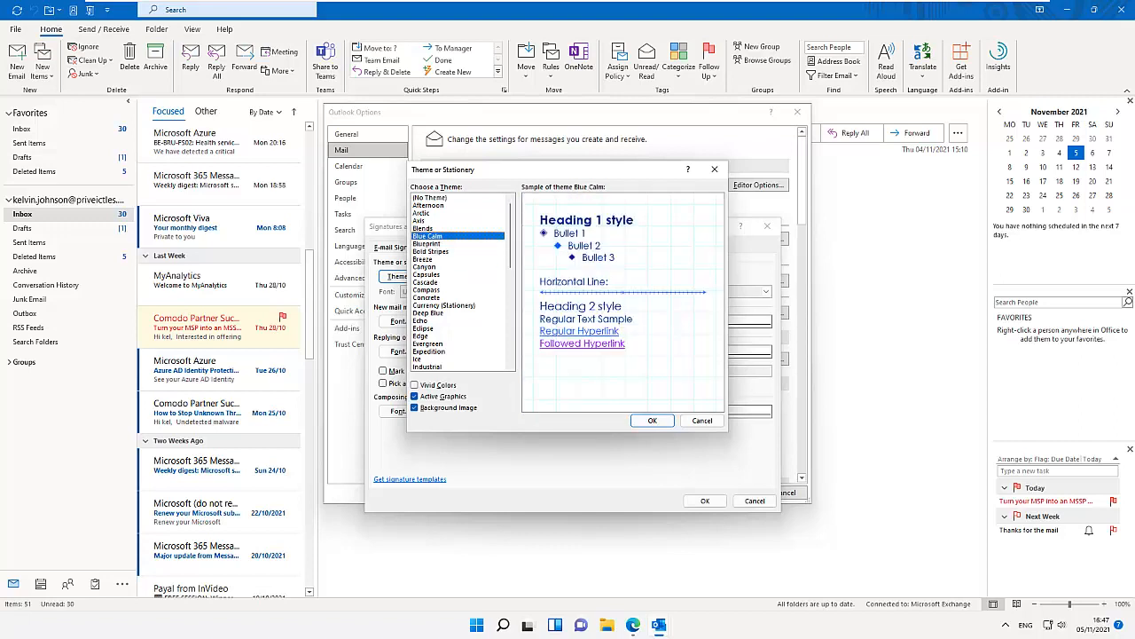
click(424, 228)
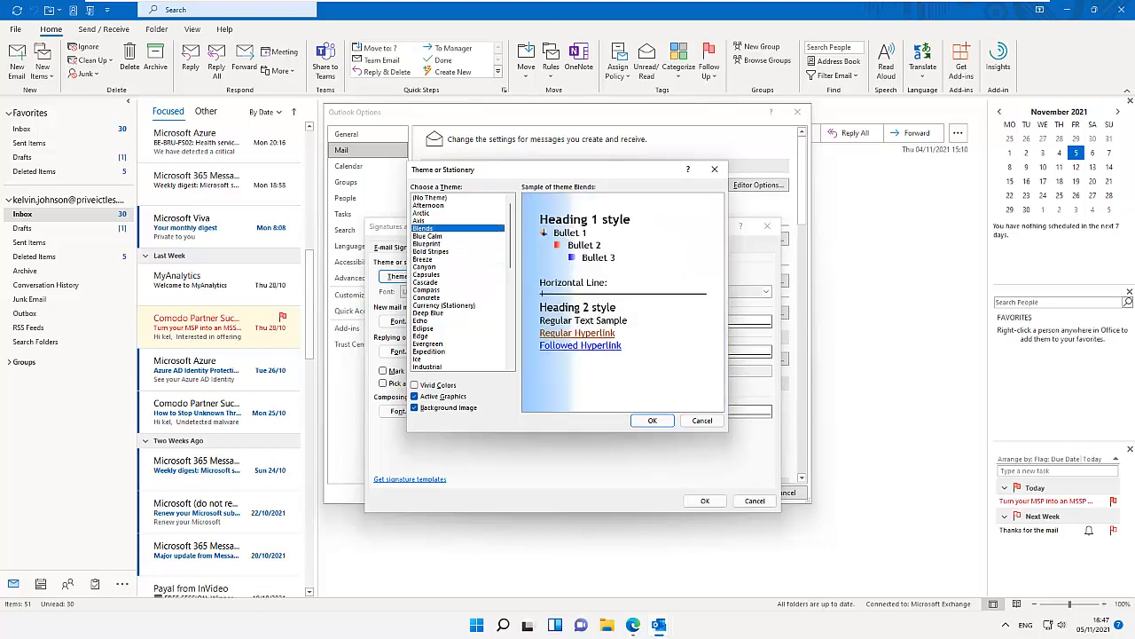
Try Blends without the background image and with vivid colors, and restore both options.
click(414, 408)
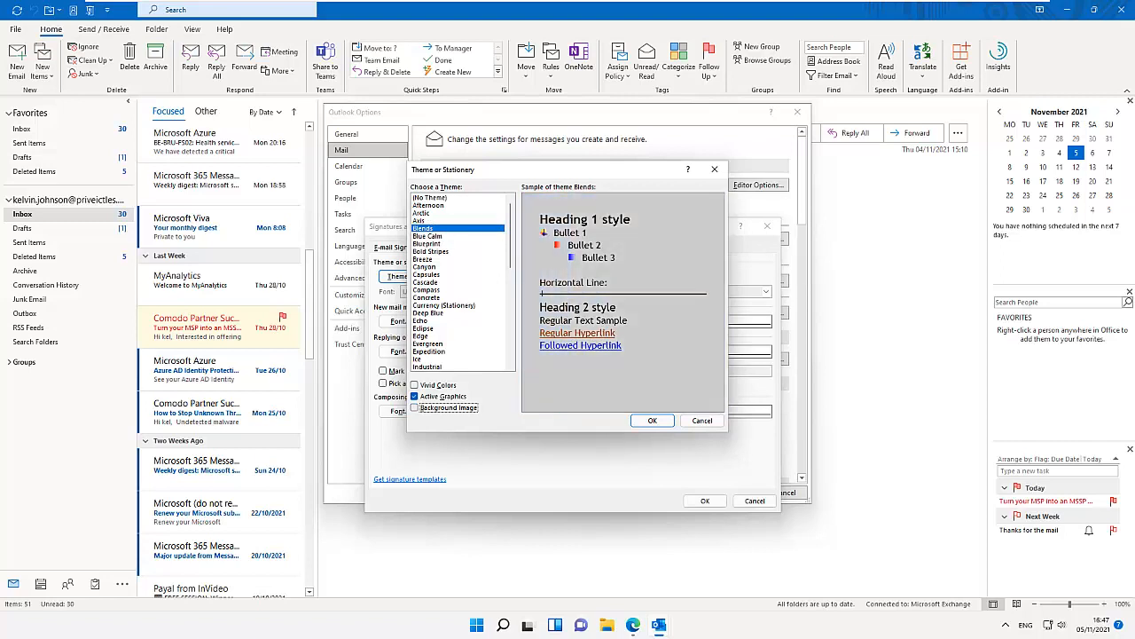
click(414, 385)
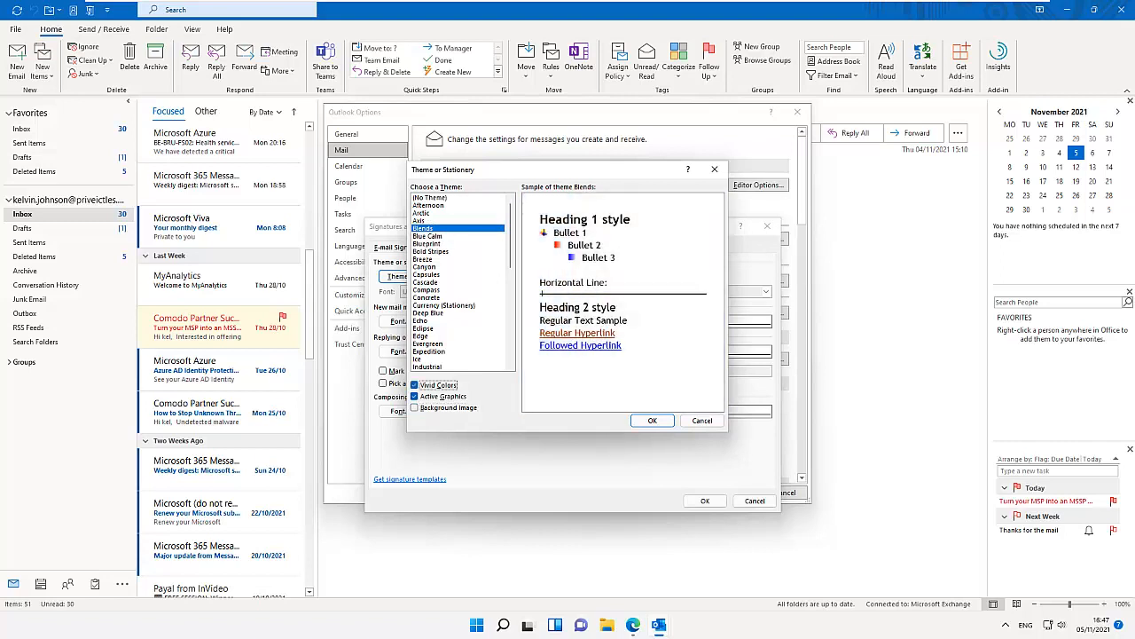
click(414, 408)
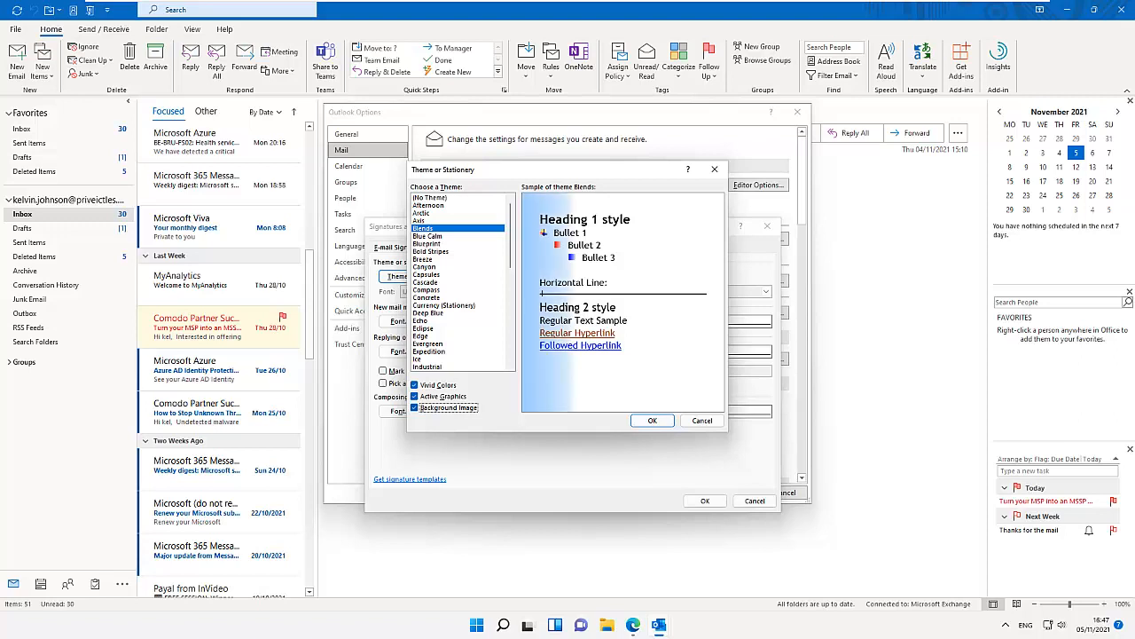
click(414, 385)
Confirm Blends as the default theme for new HTML messages and save the mail options.
click(652, 420)
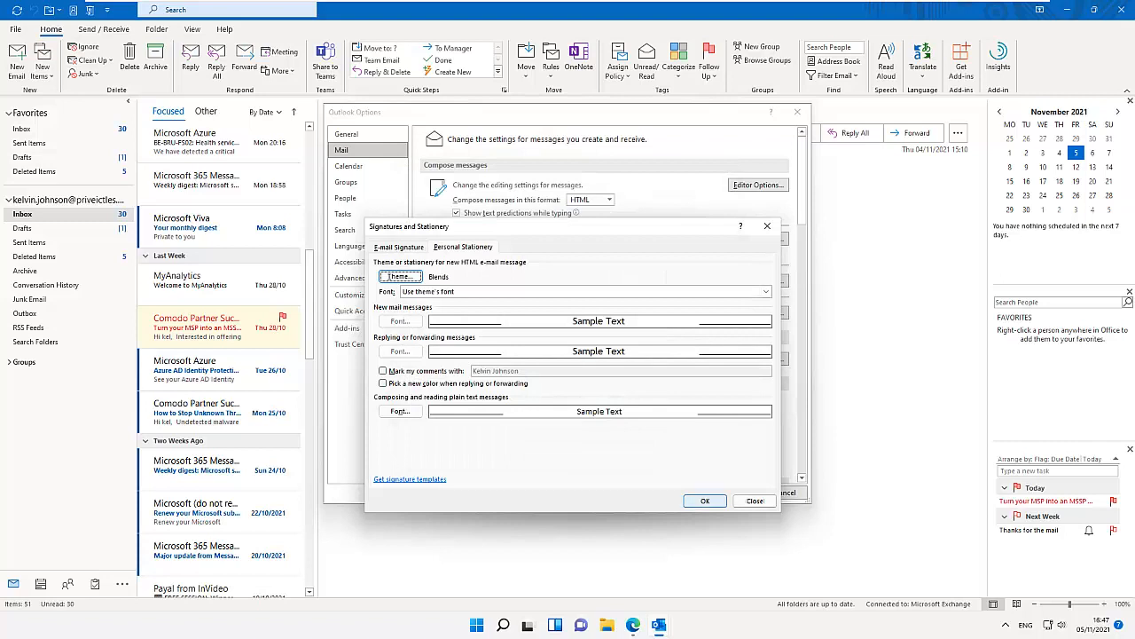
click(705, 500)
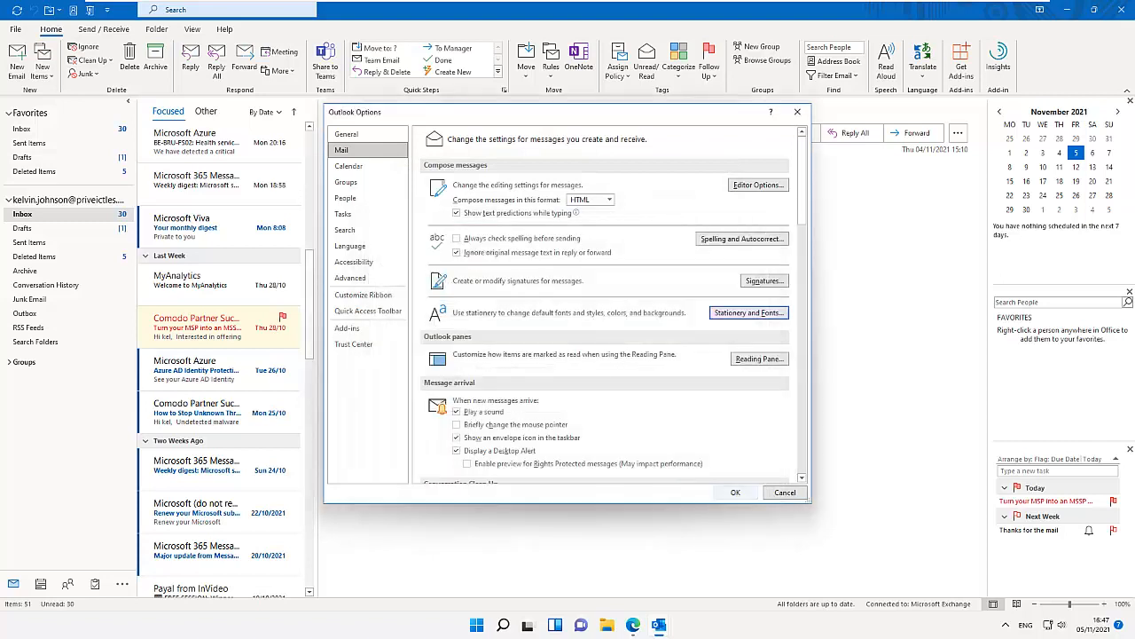
click(736, 492)
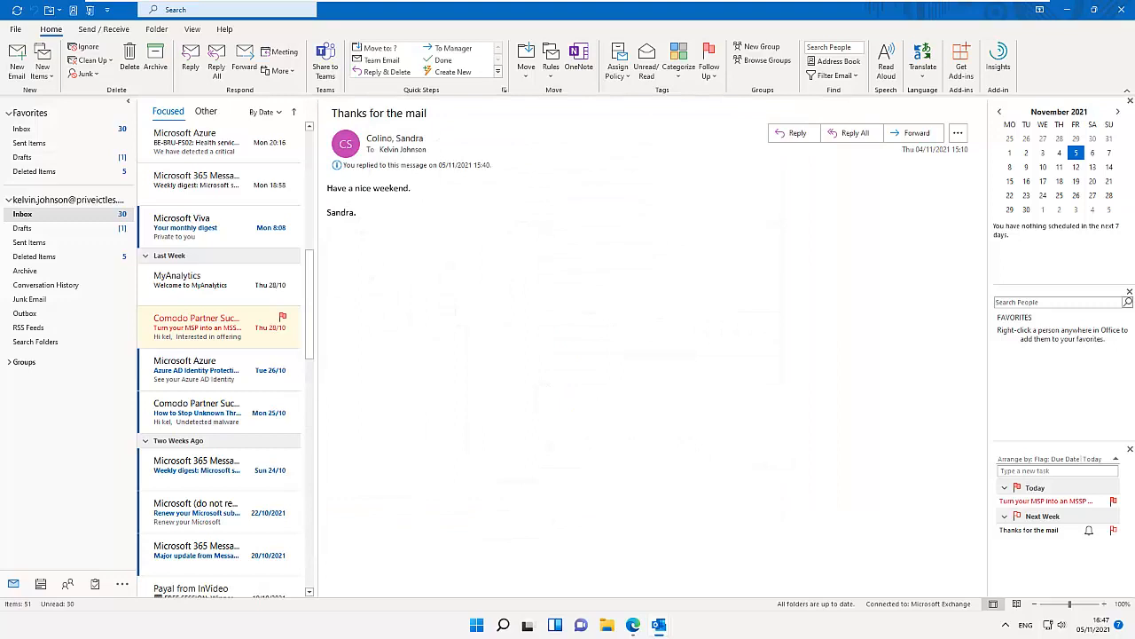
Create a new email, view its Blends background at full screen and normal window size, and minimize the message.
mouse_move(659, 624)
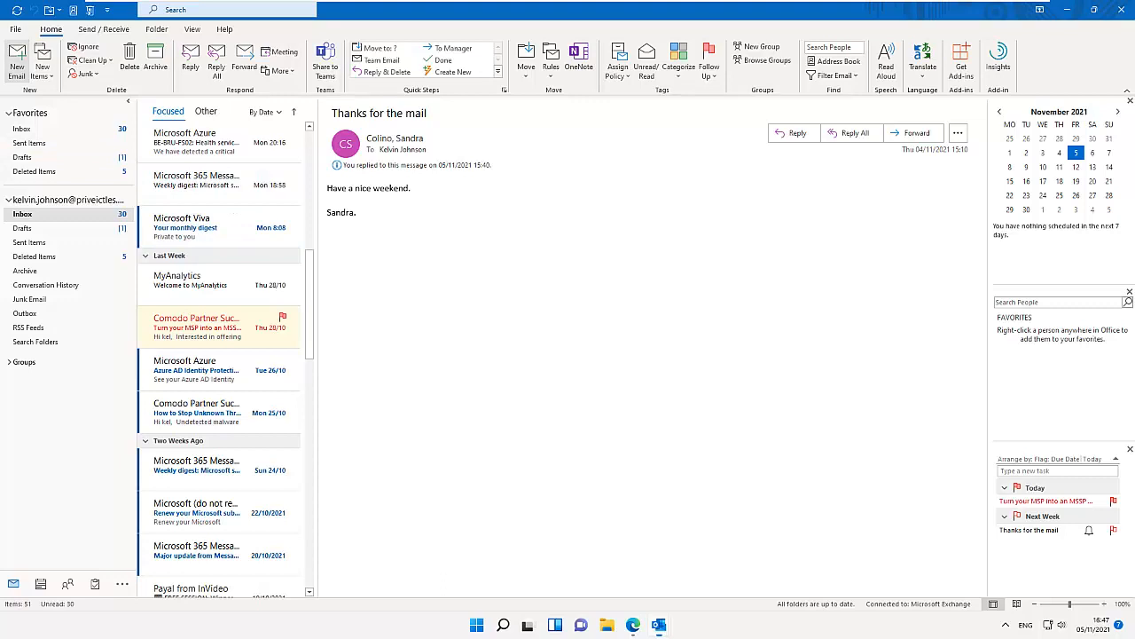
click(17, 62)
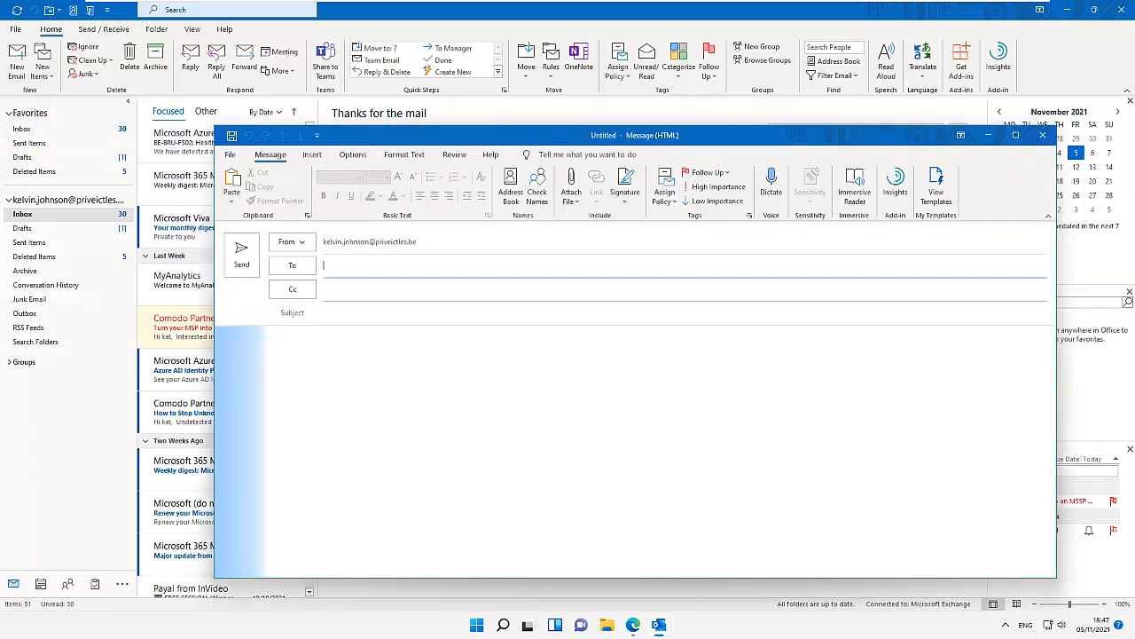
click(1016, 135)
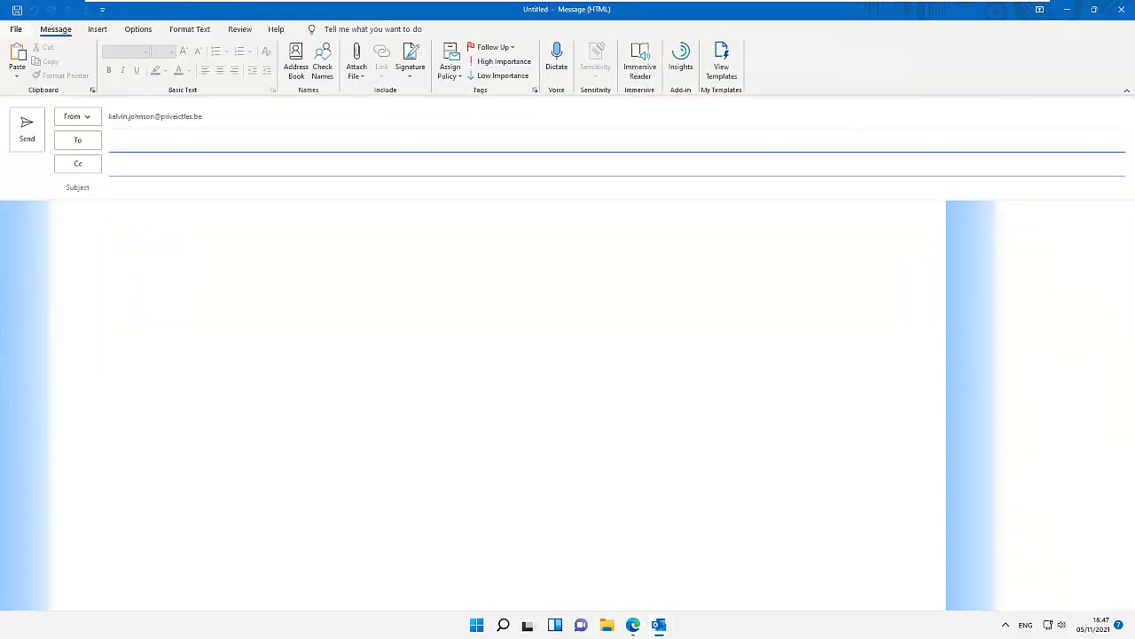
click(1094, 9)
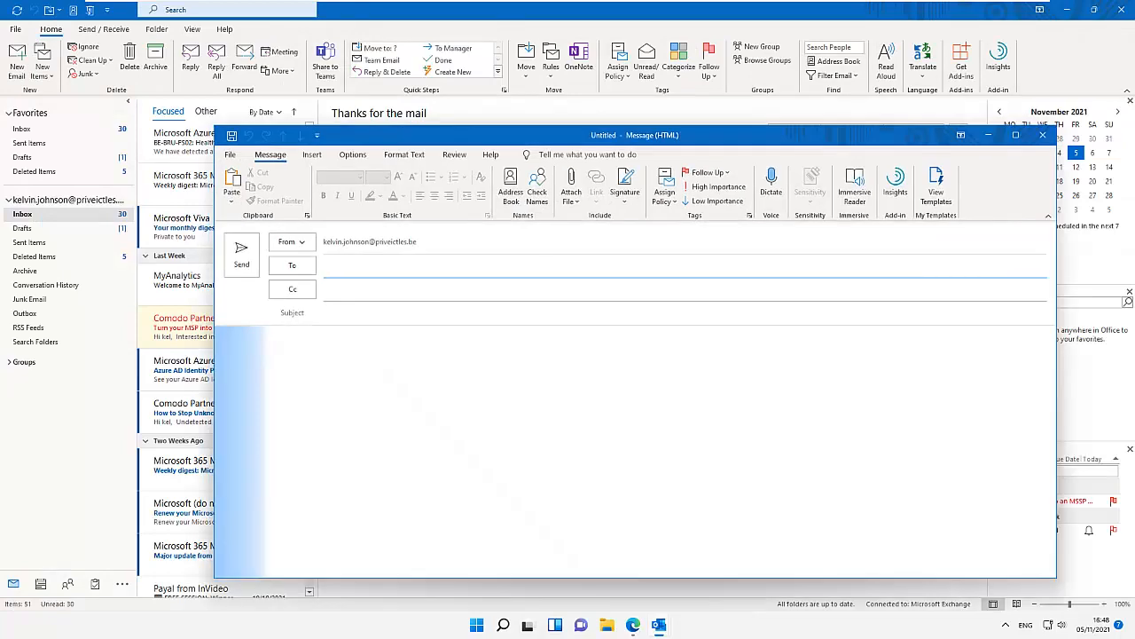
click(1045, 133)
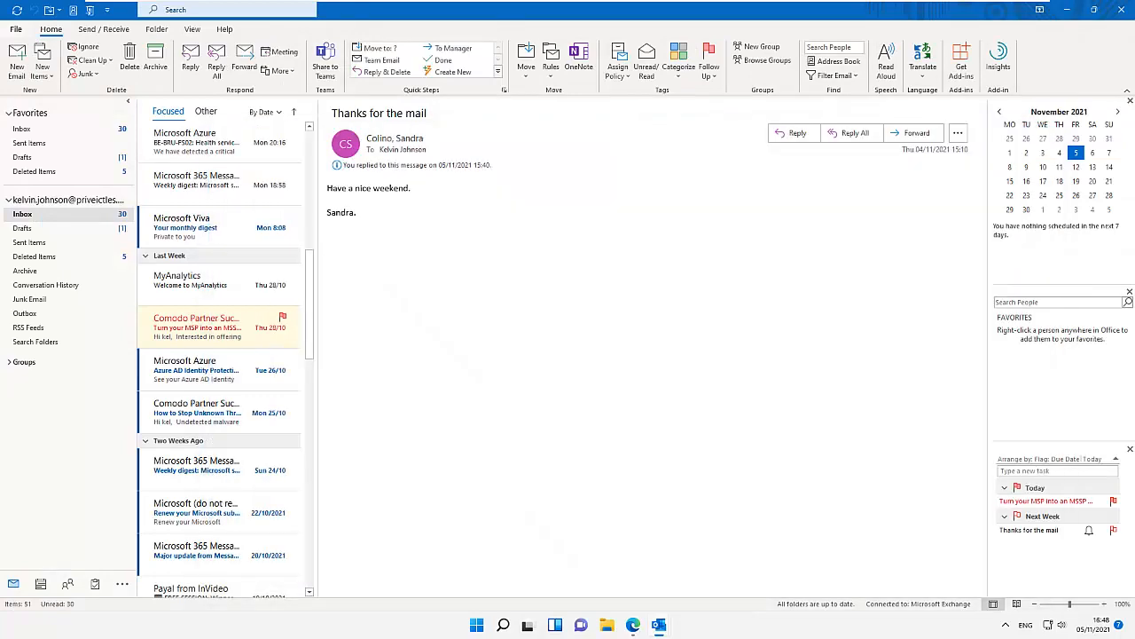
Change the default theme for new HTML messages to Blue Calm in the stationery settings and save the mail options.
click(16, 28)
click(27, 565)
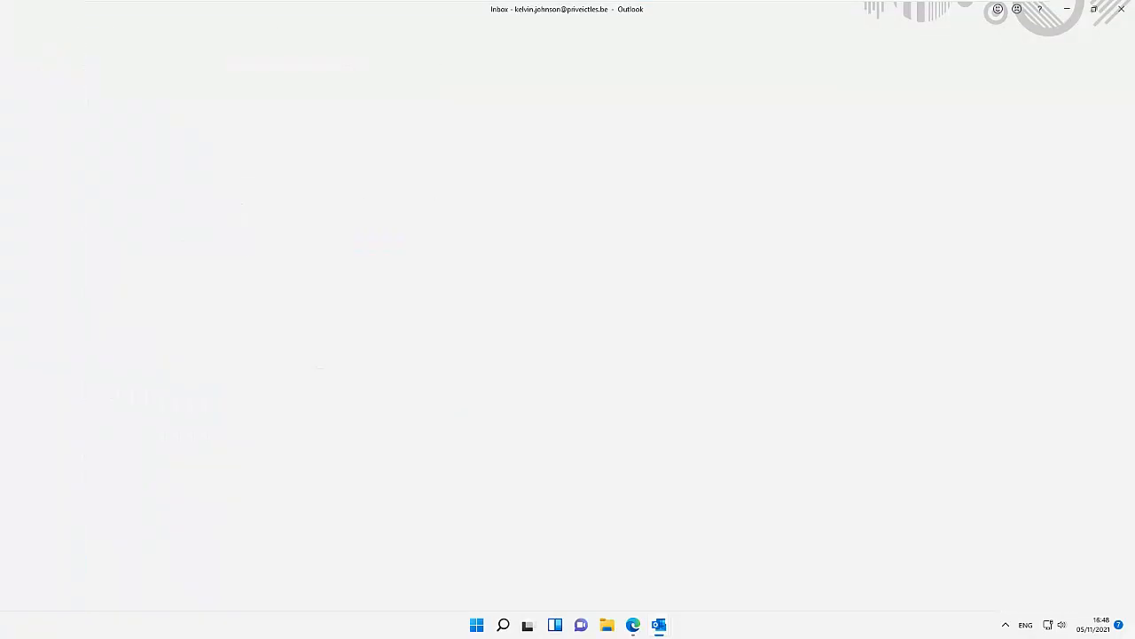
click(346, 150)
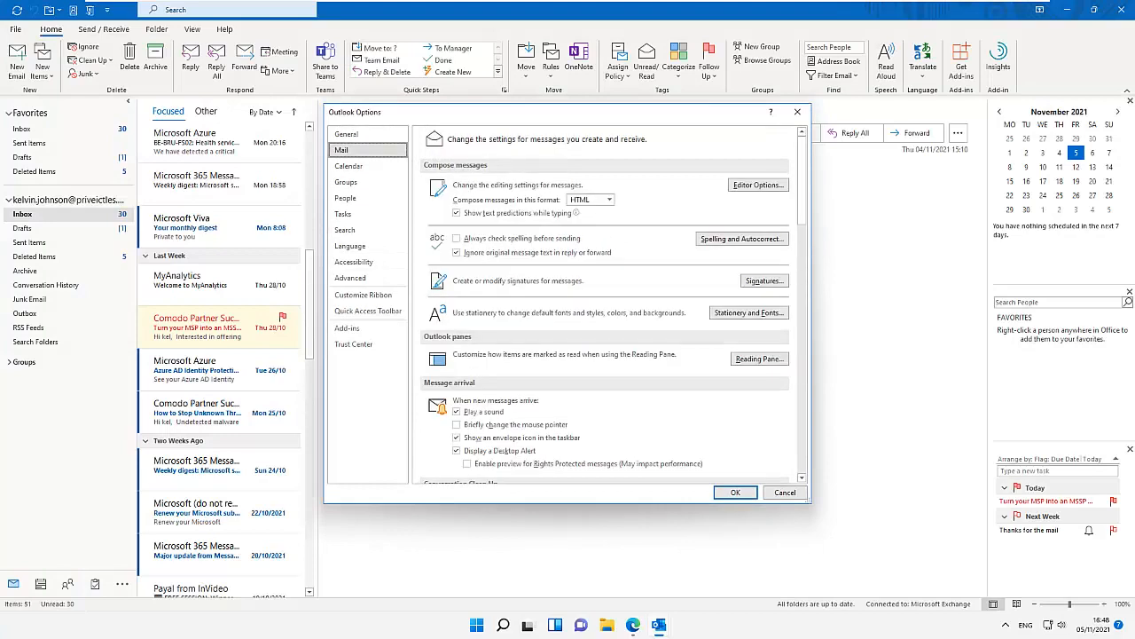
click(748, 312)
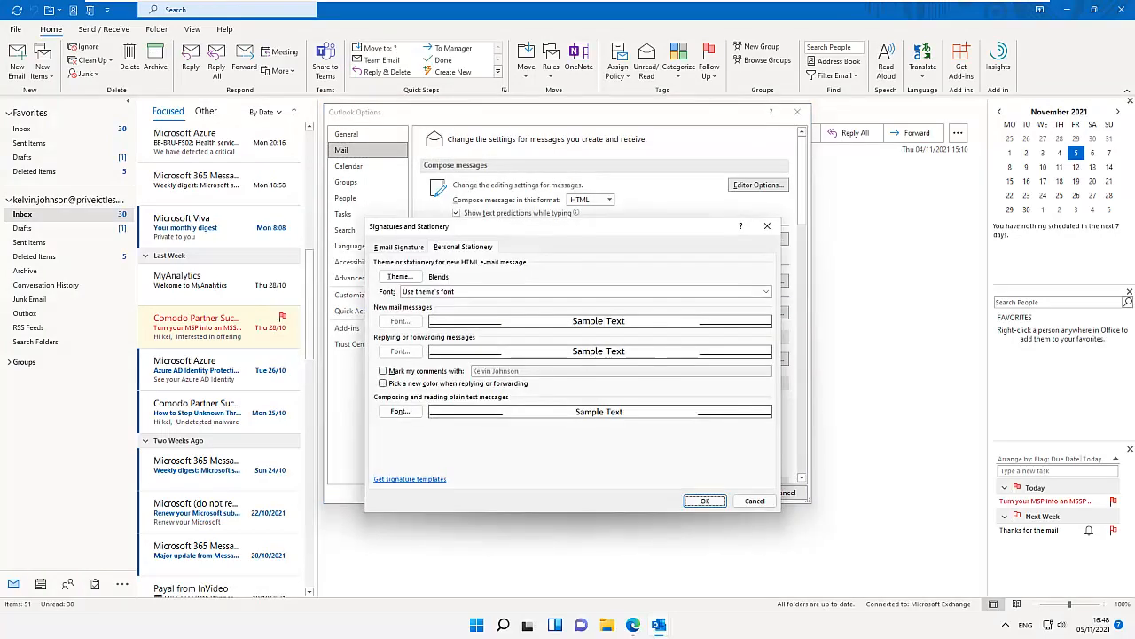
click(400, 276)
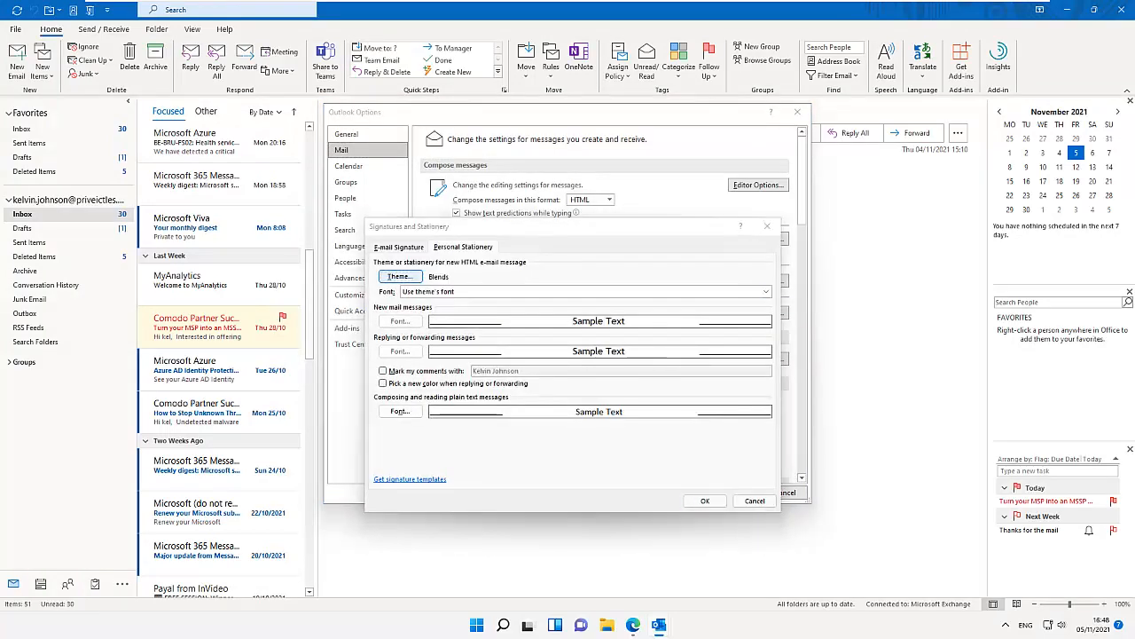
click(428, 236)
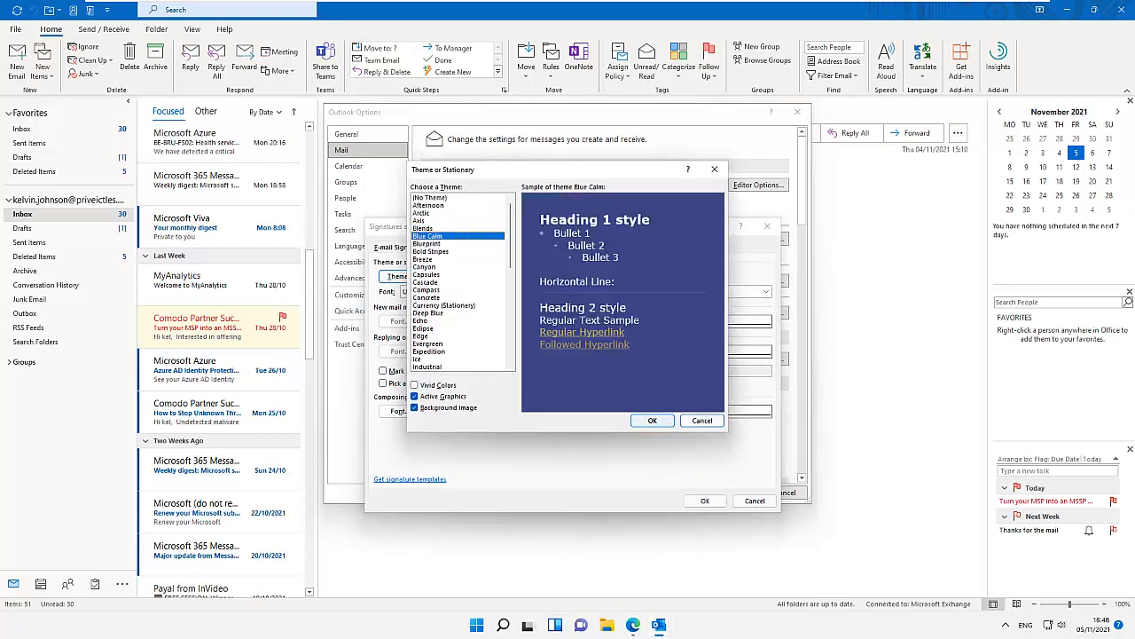
click(652, 421)
click(705, 500)
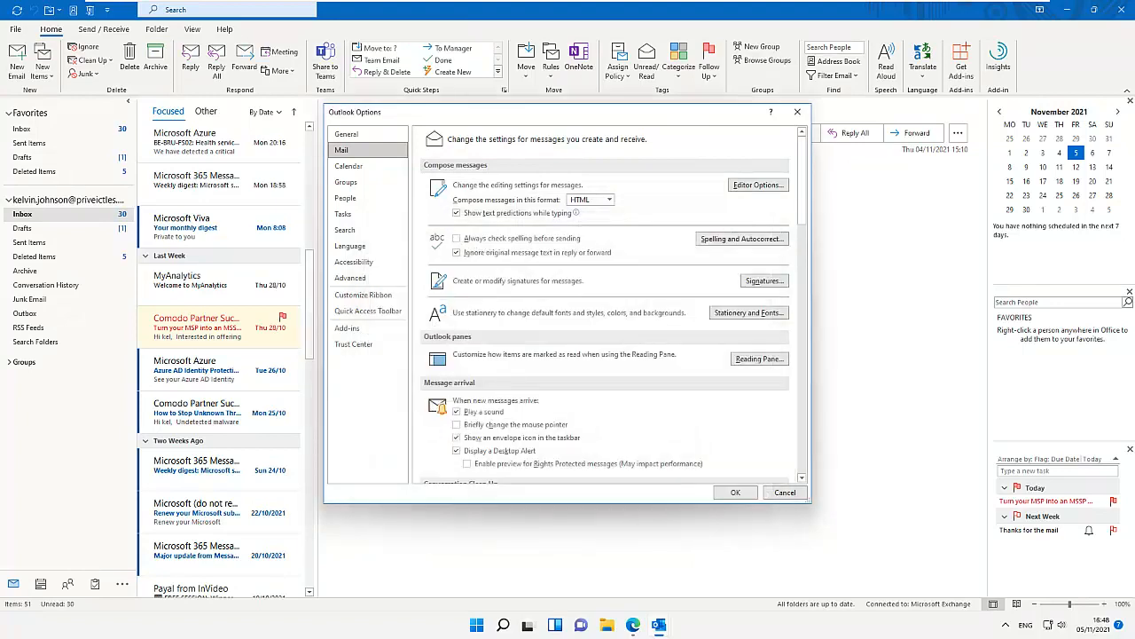
click(736, 492)
mouse_move(659, 625)
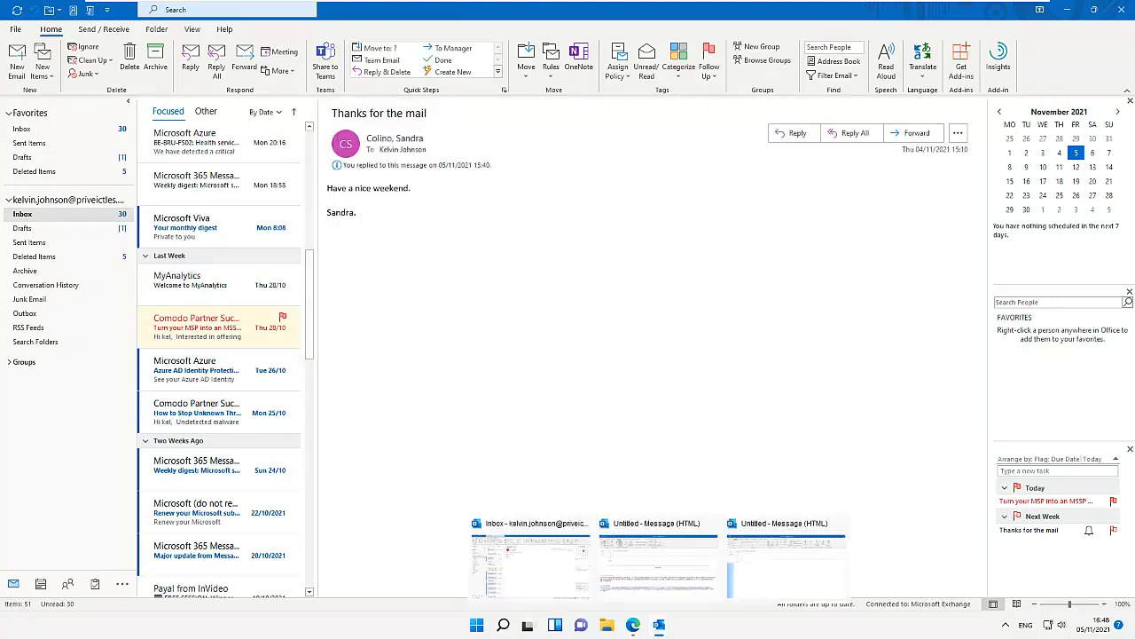
Close the minimized Blends message, and create a new email to view its Blue Calm background at full screen.
mouse_move(786, 559)
click(839, 524)
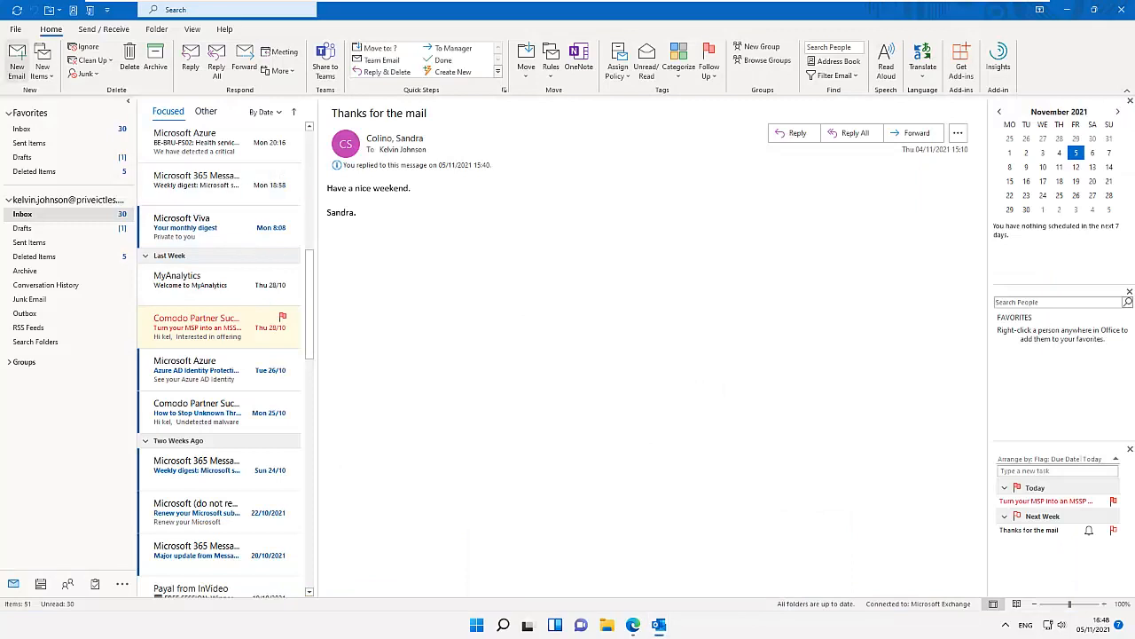
click(17, 64)
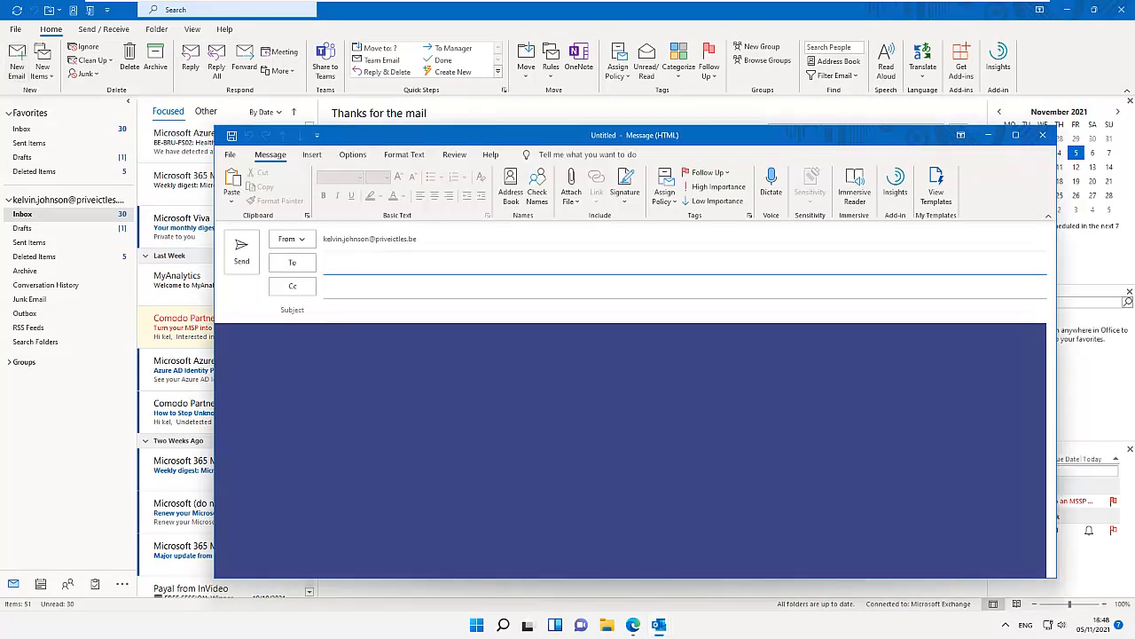
click(1016, 135)
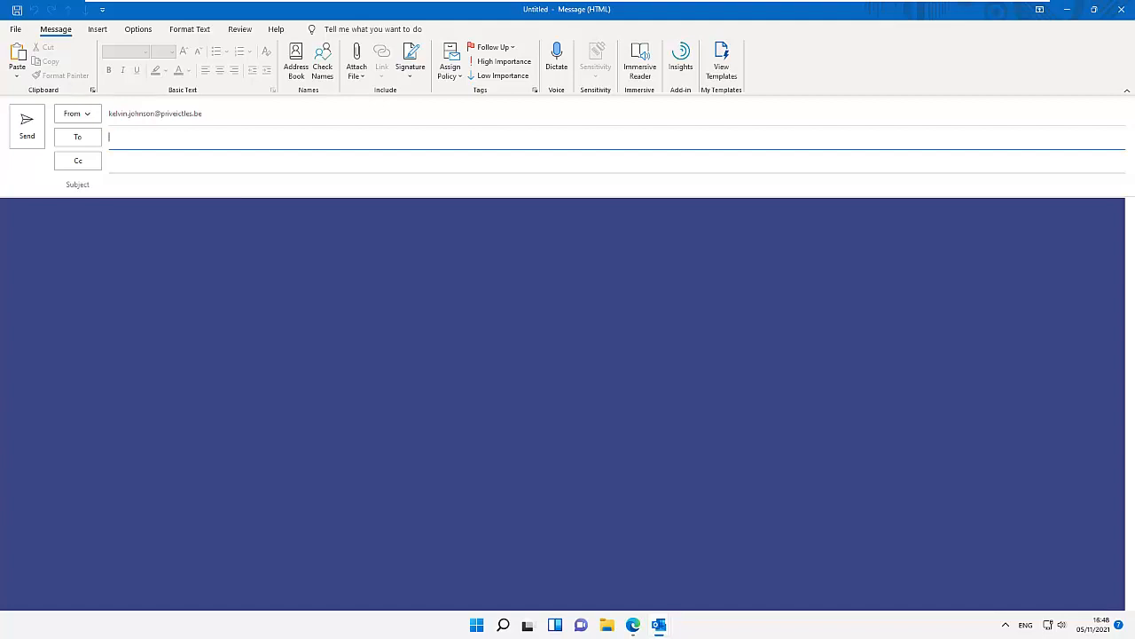
Bring the Brief Meeting draft to the front for comparison, and return to the main inbox window.
click(659, 625)
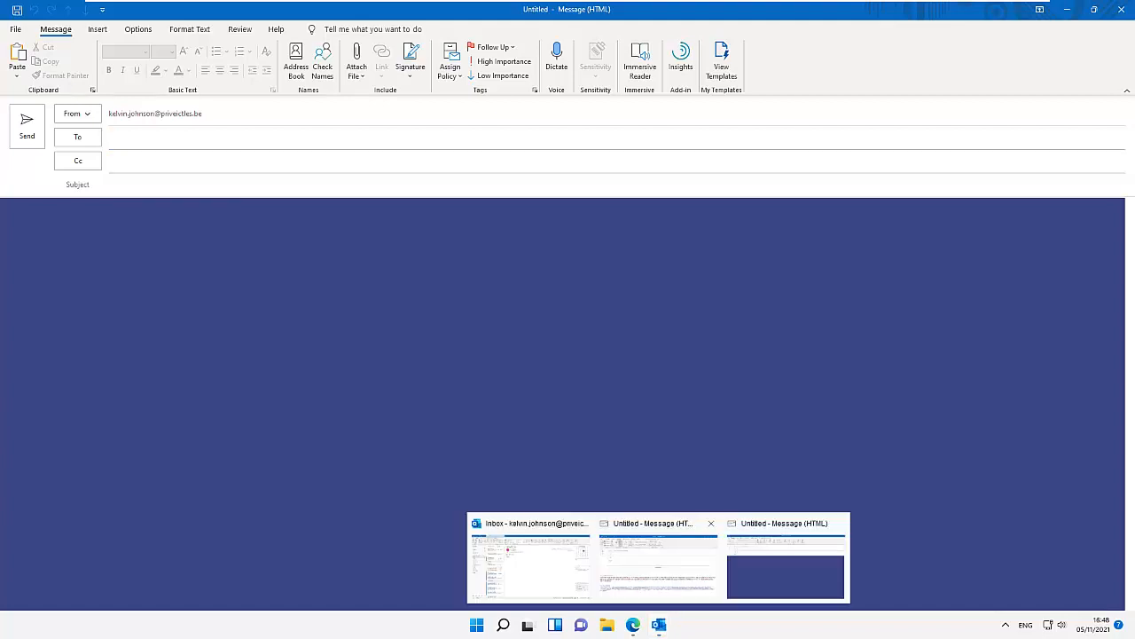
click(659, 561)
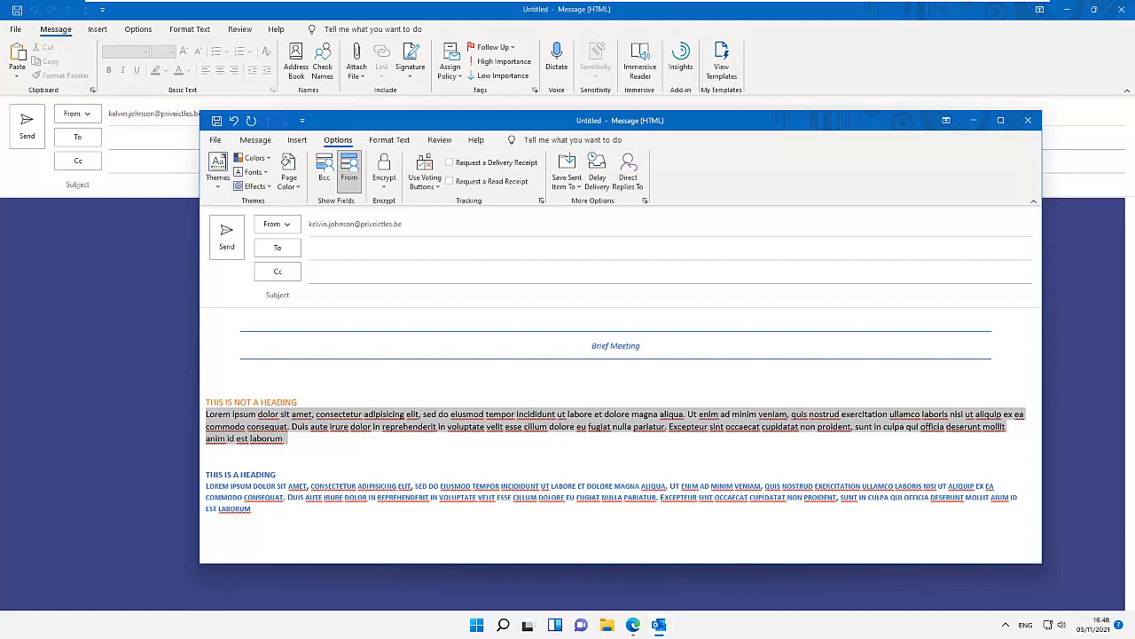
key(alt+Tab)
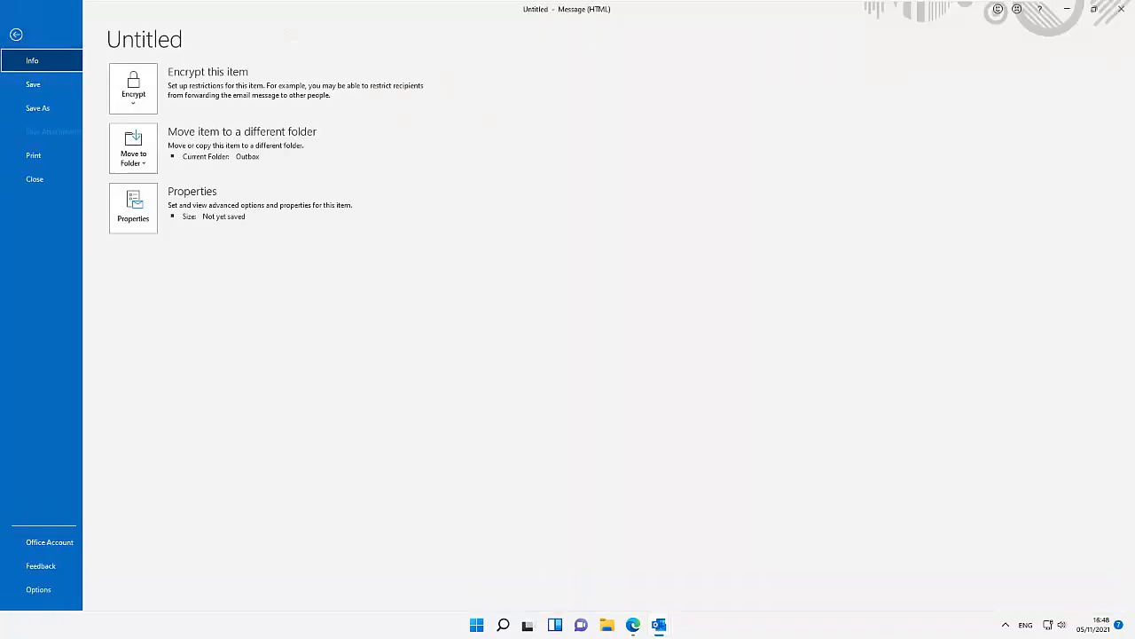
mouse_move(659, 624)
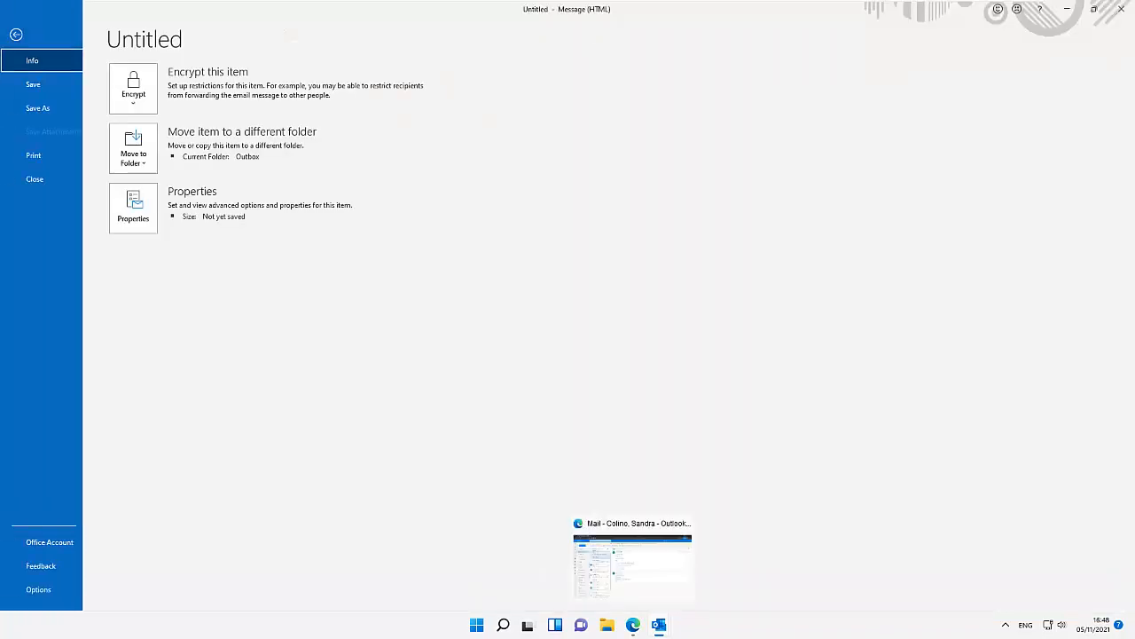
click(530, 565)
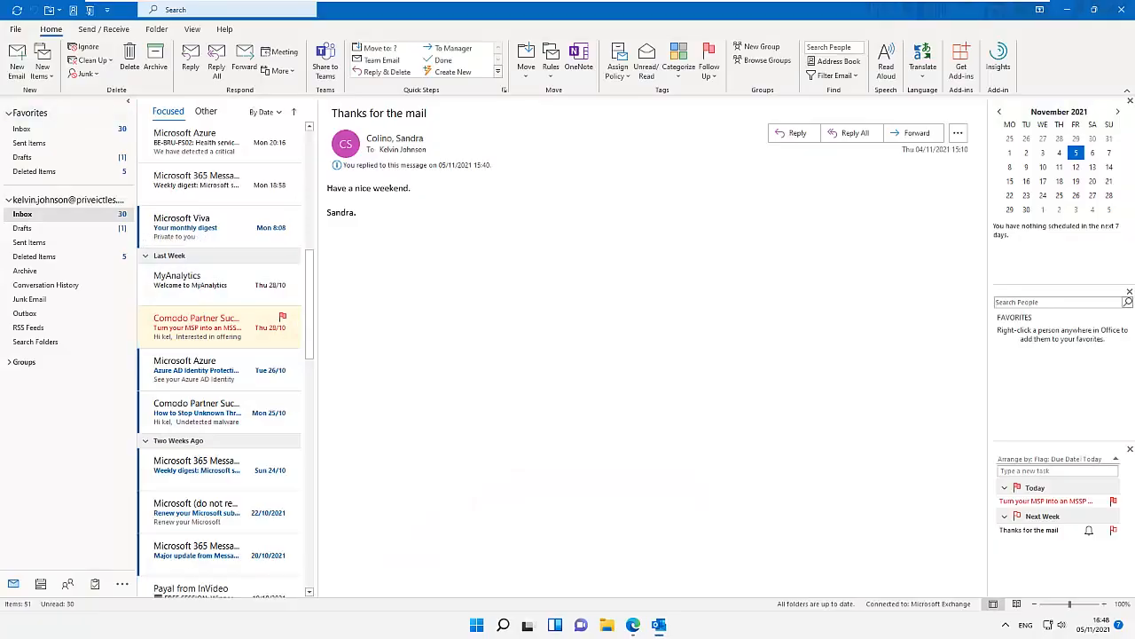
Set the default theme for new HTML messages to (No Theme) in the saved mail options, and create a new email to check it.
click(16, 27)
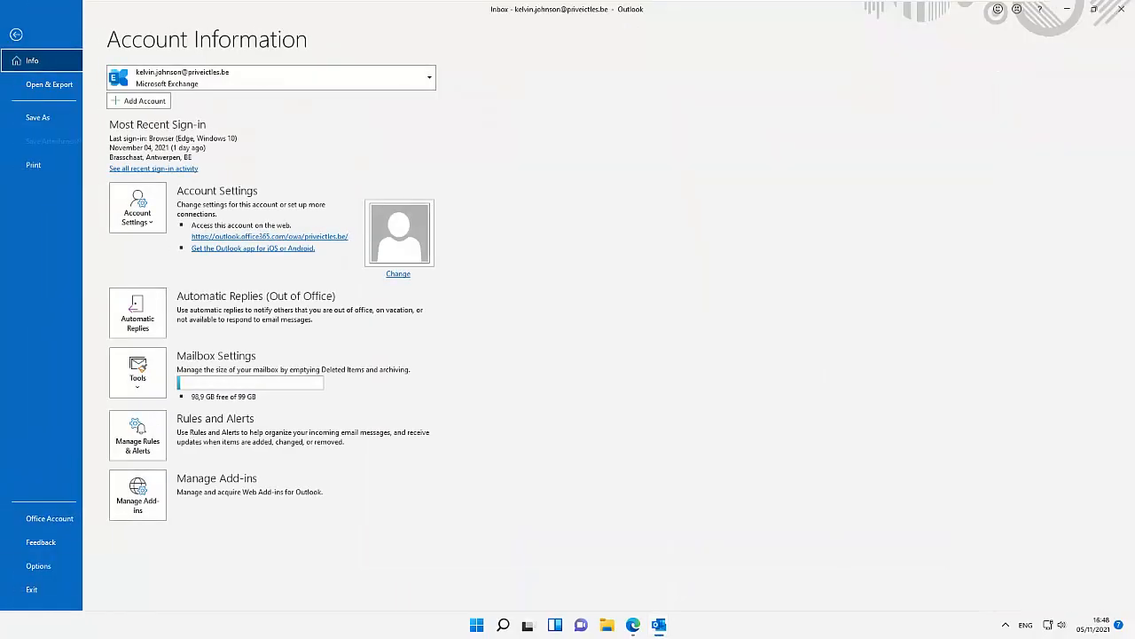
click(38, 565)
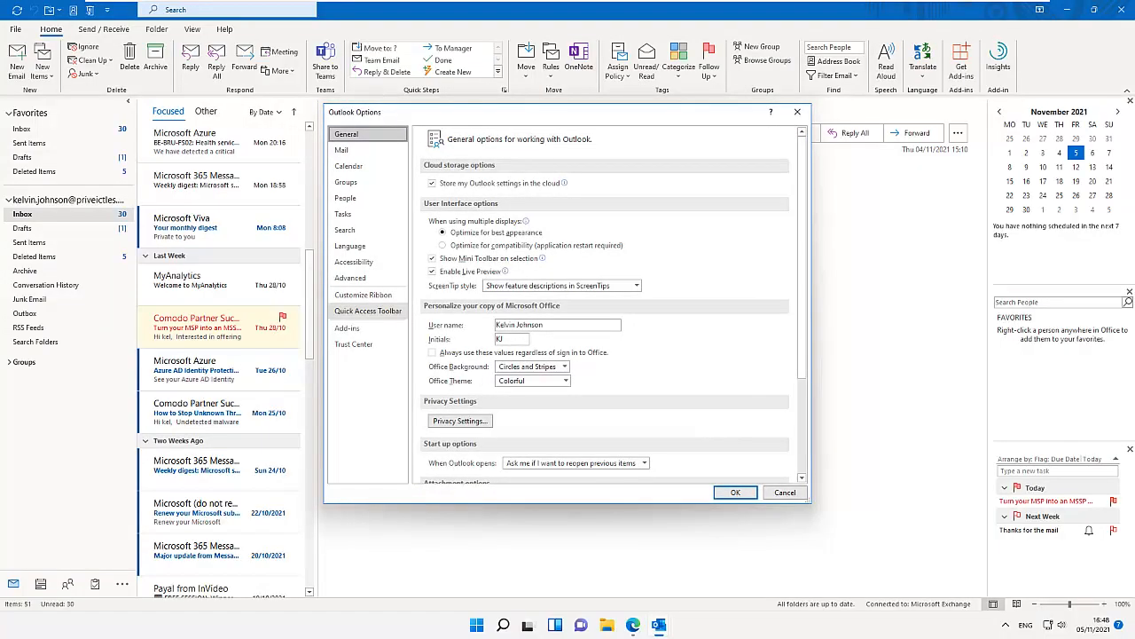
click(344, 150)
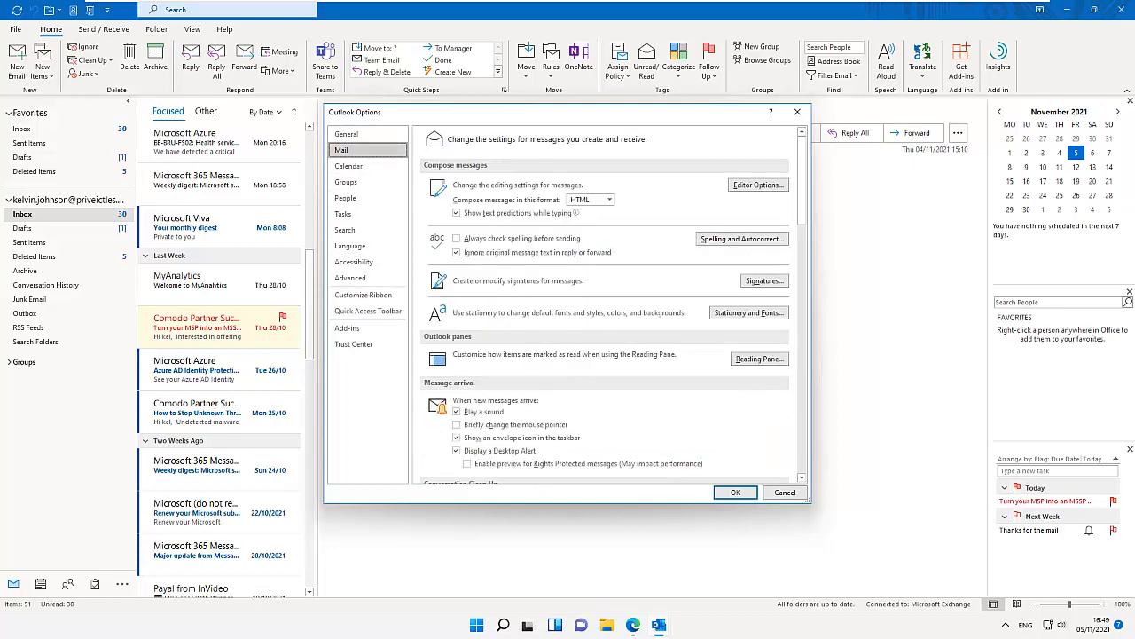
click(749, 312)
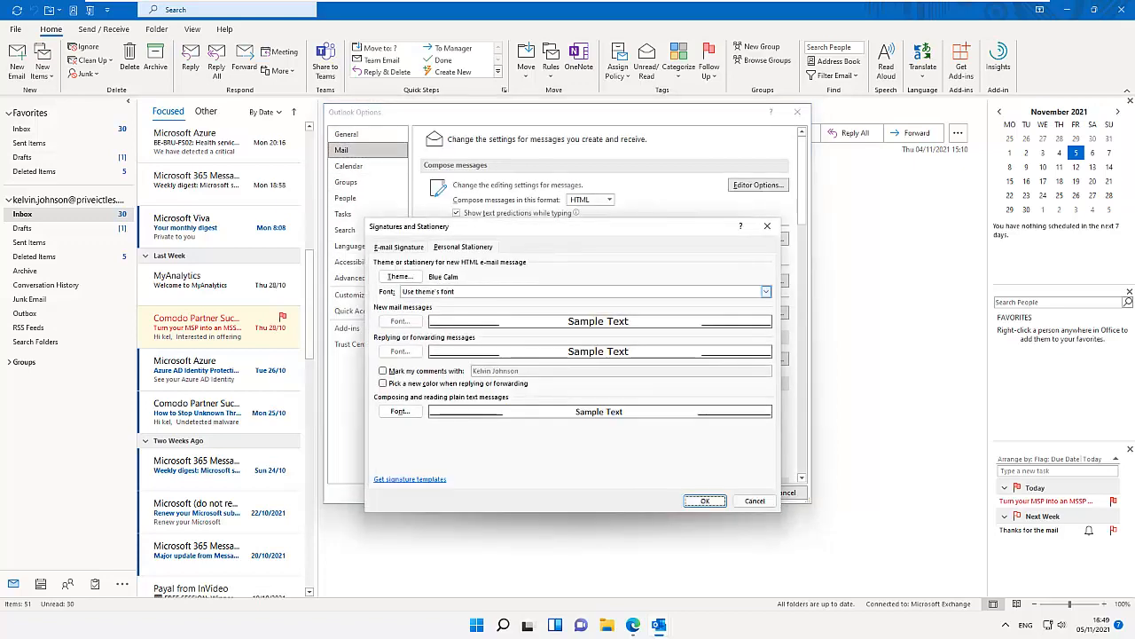
click(400, 276)
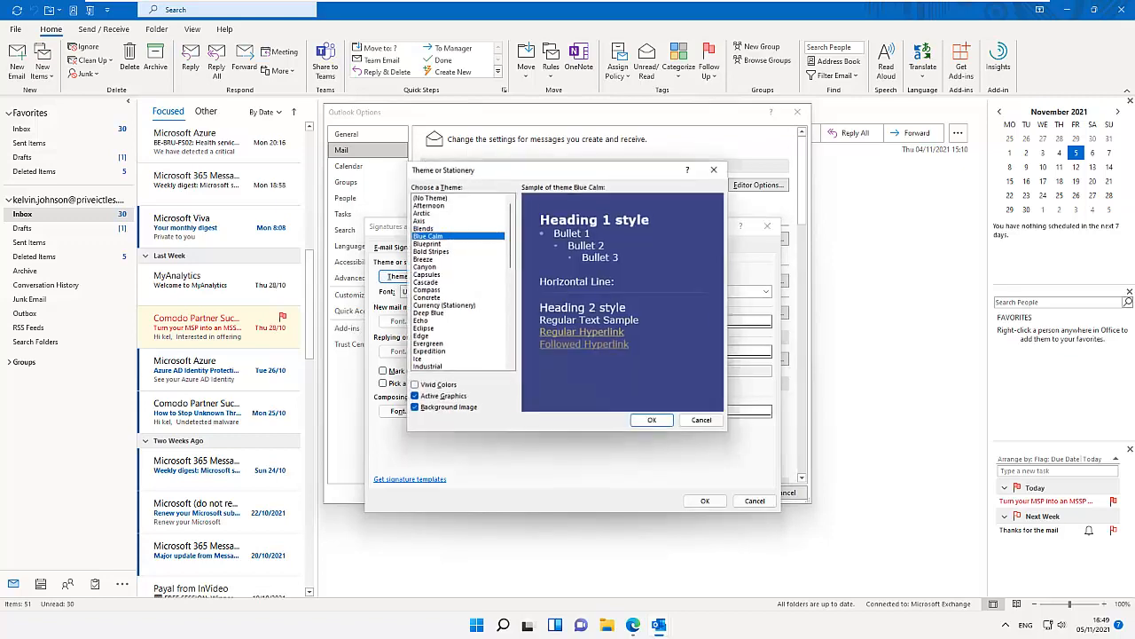
click(430, 197)
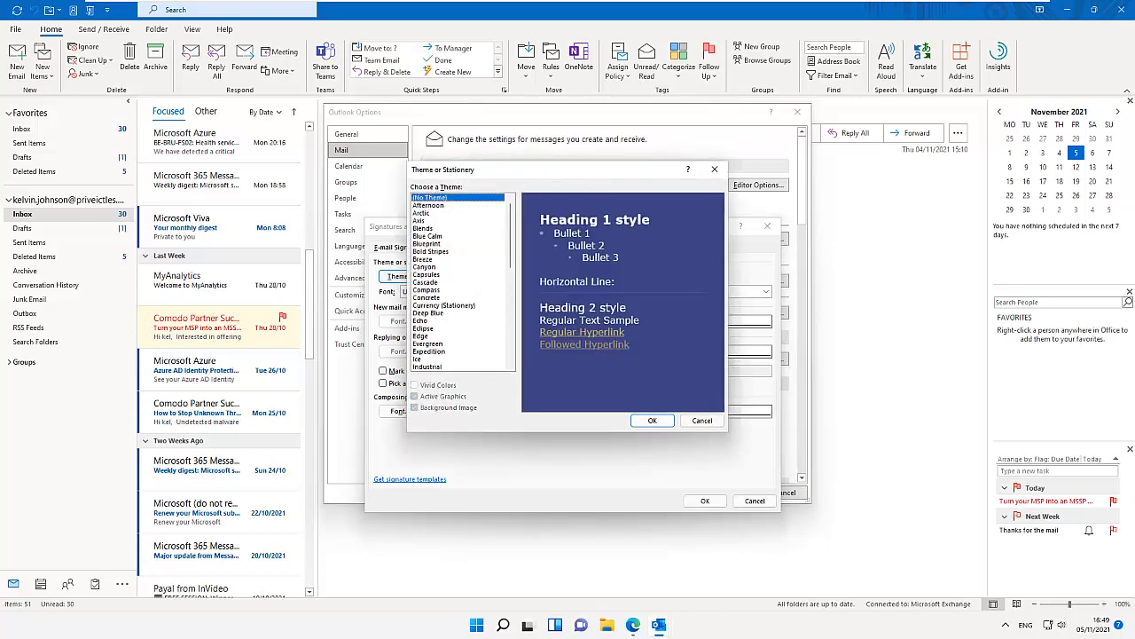
click(652, 420)
click(706, 501)
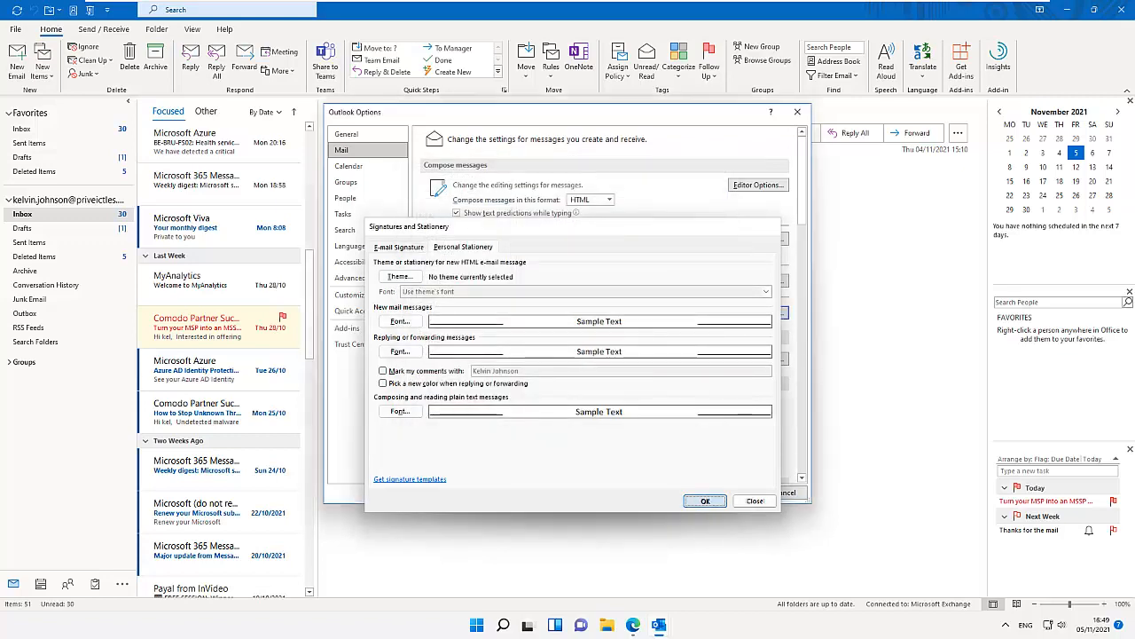
click(735, 492)
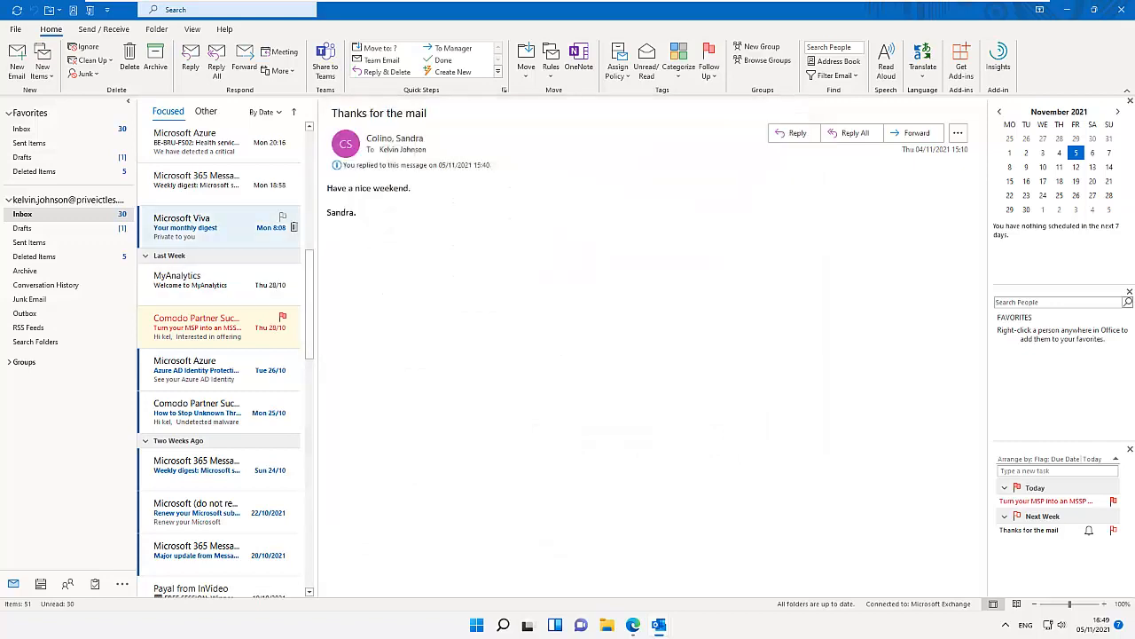
click(17, 62)
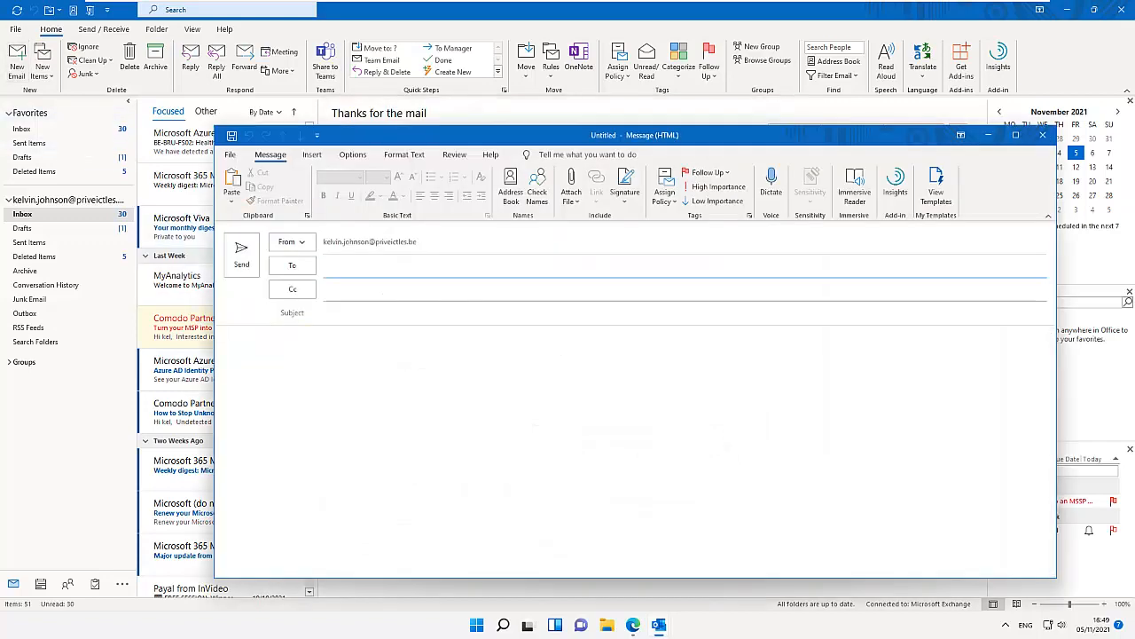